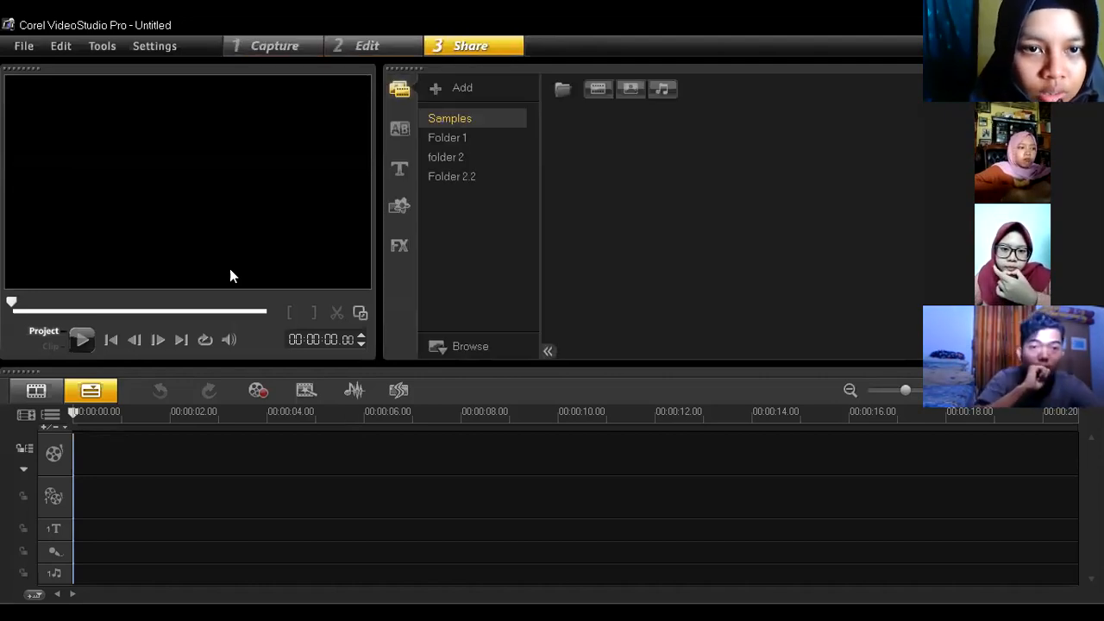
Switch to the Edit workspace and review the File and Settings commands
click(376, 54)
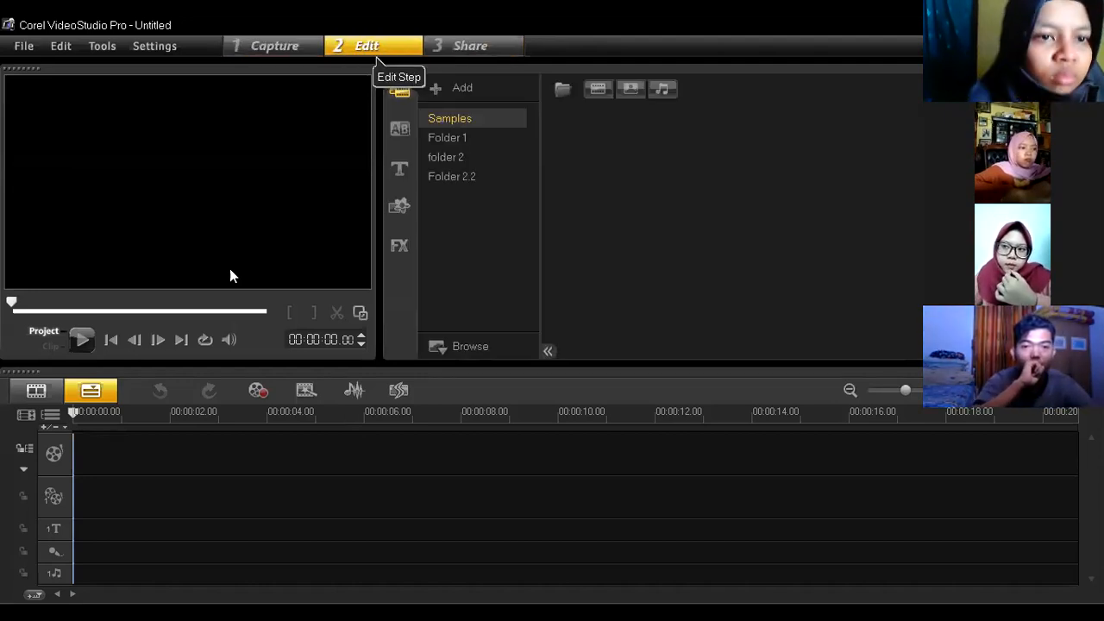
click(22, 45)
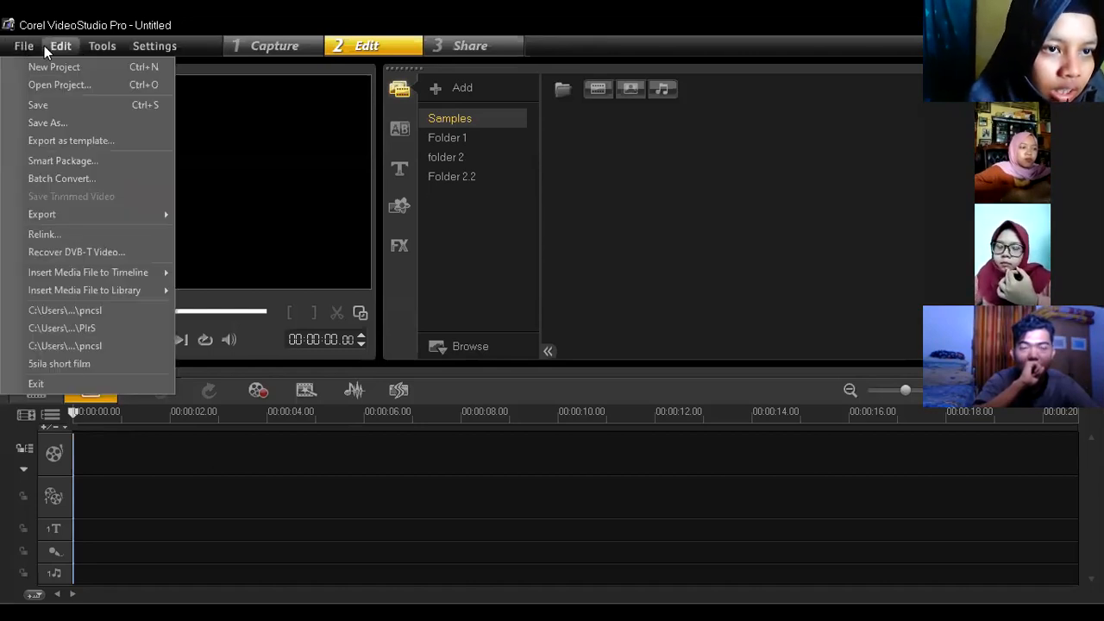
click(140, 46)
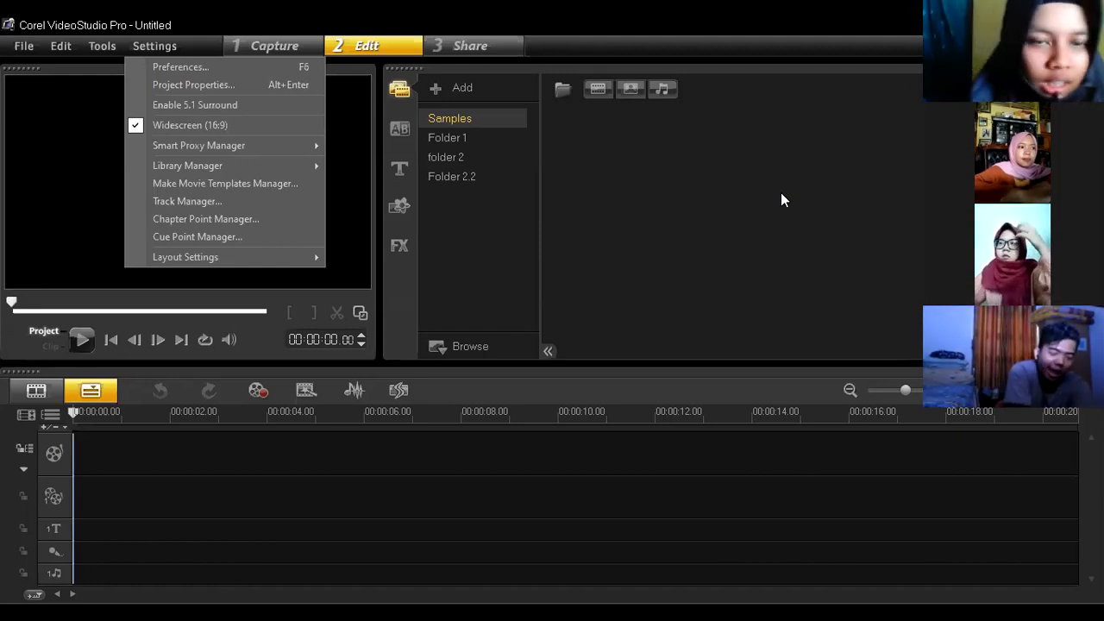
click(659, 140)
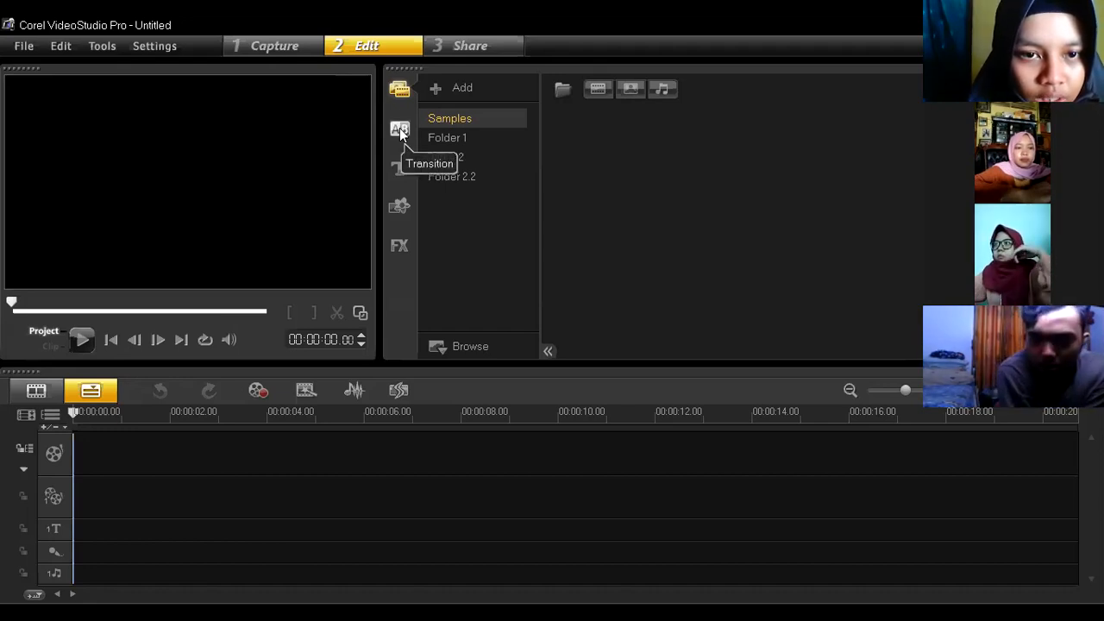
Examine the library's transitions, titles, graphics and video filters, previewing the multicoloured Lorem ipsum title
click(399, 131)
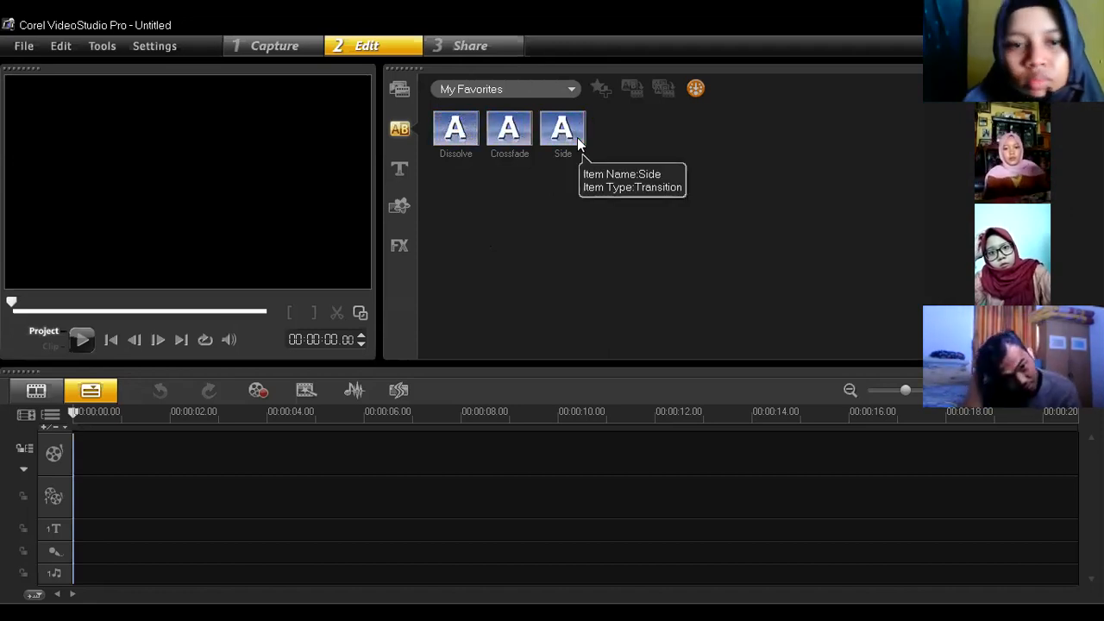
click(400, 175)
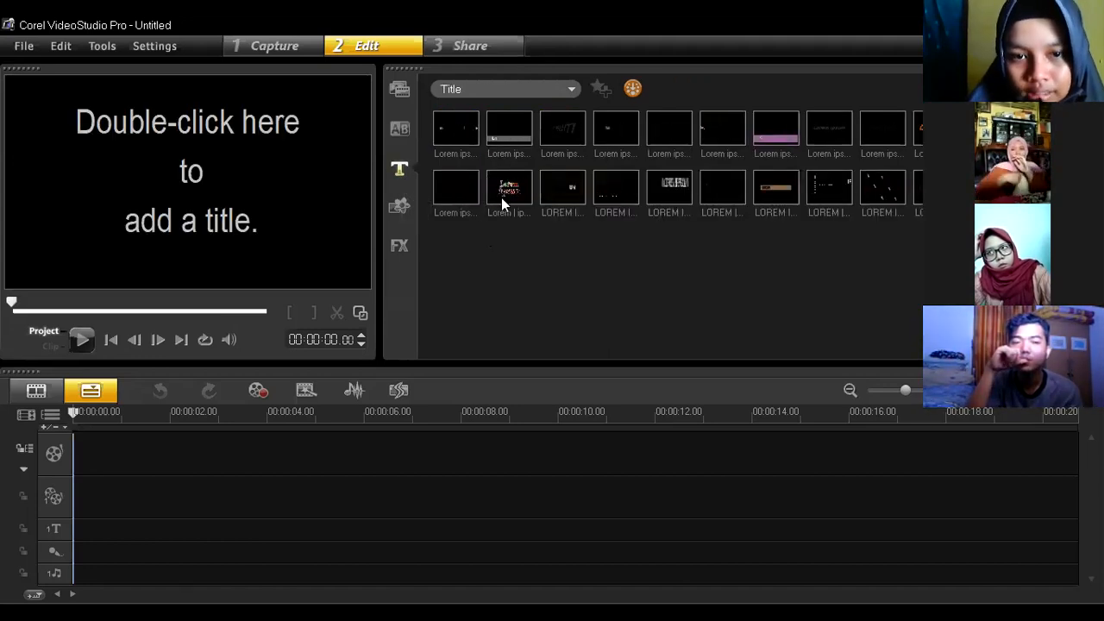
click(501, 197)
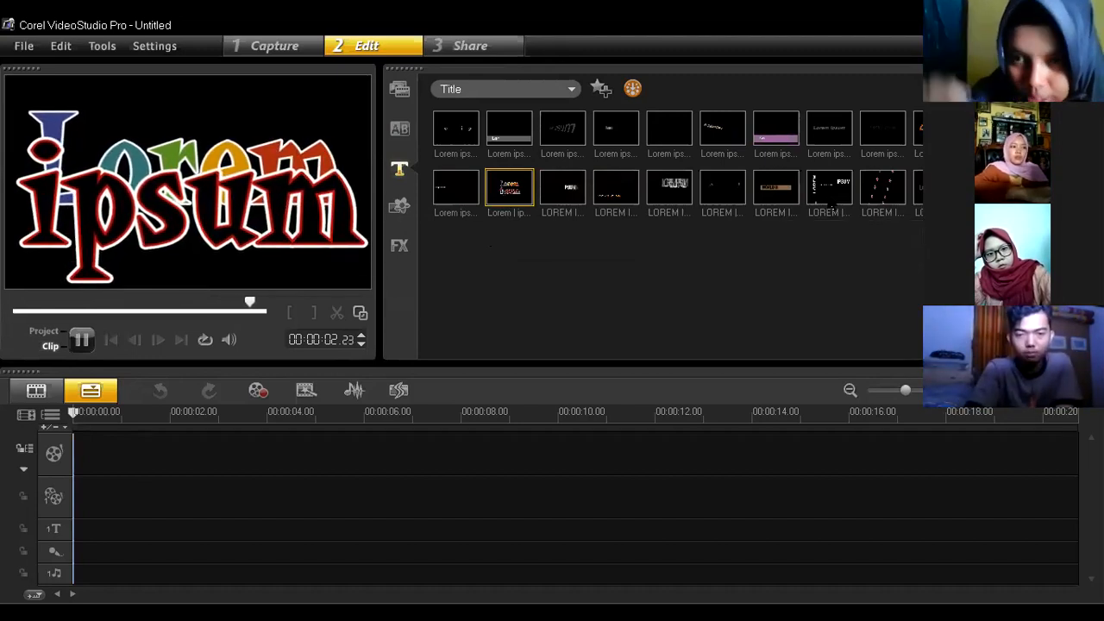
click(399, 204)
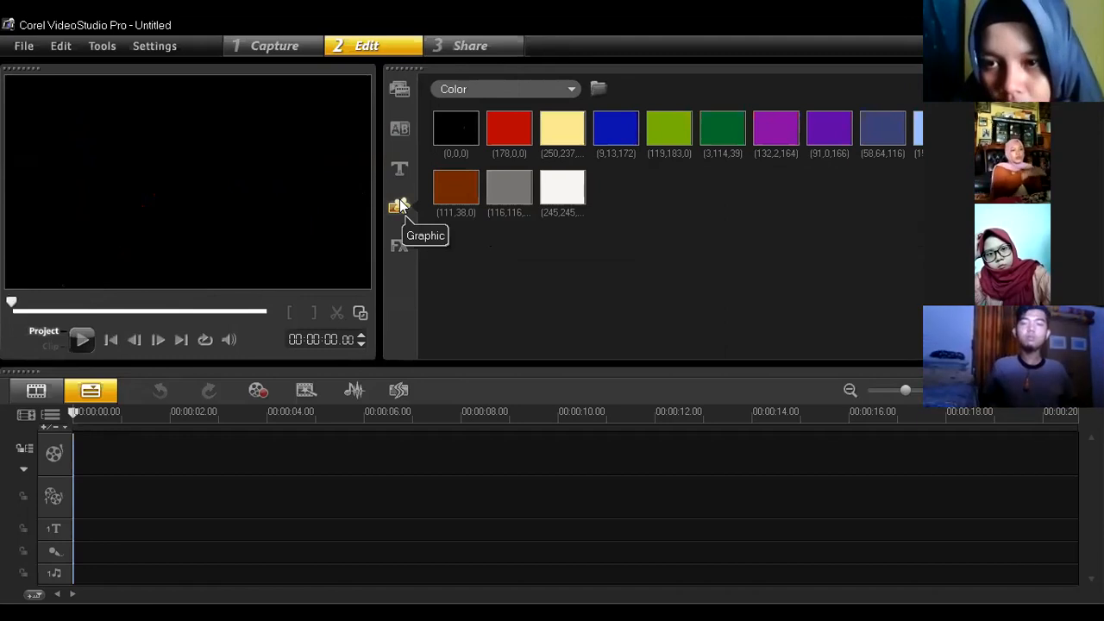
click(401, 248)
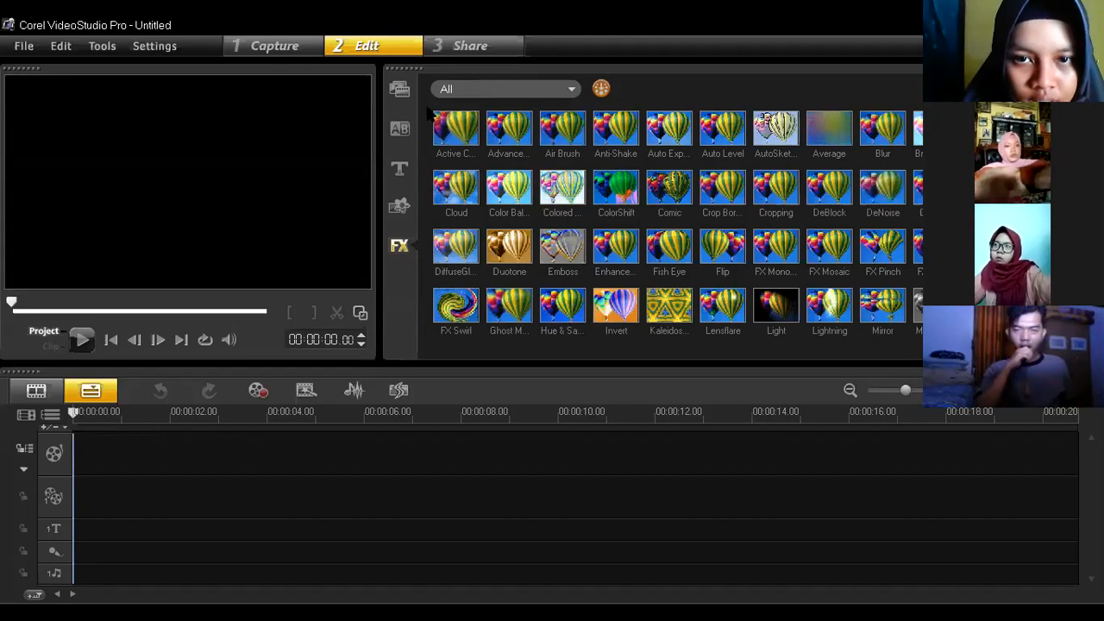
Return to the media library's Samples folder and show its videos, photos and audio files
click(399, 88)
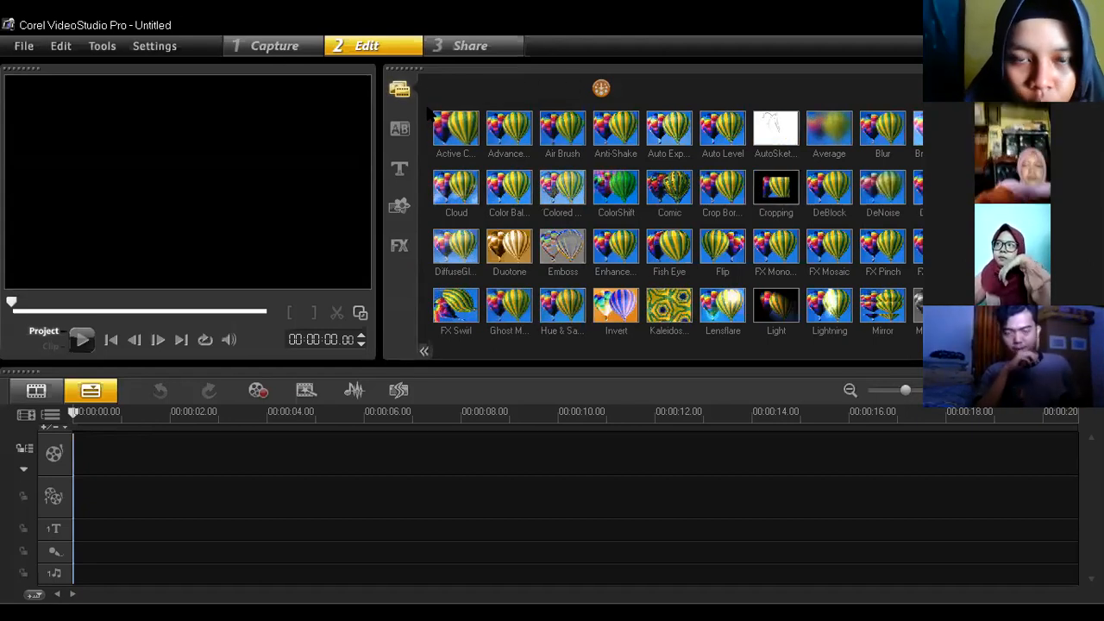
click(594, 97)
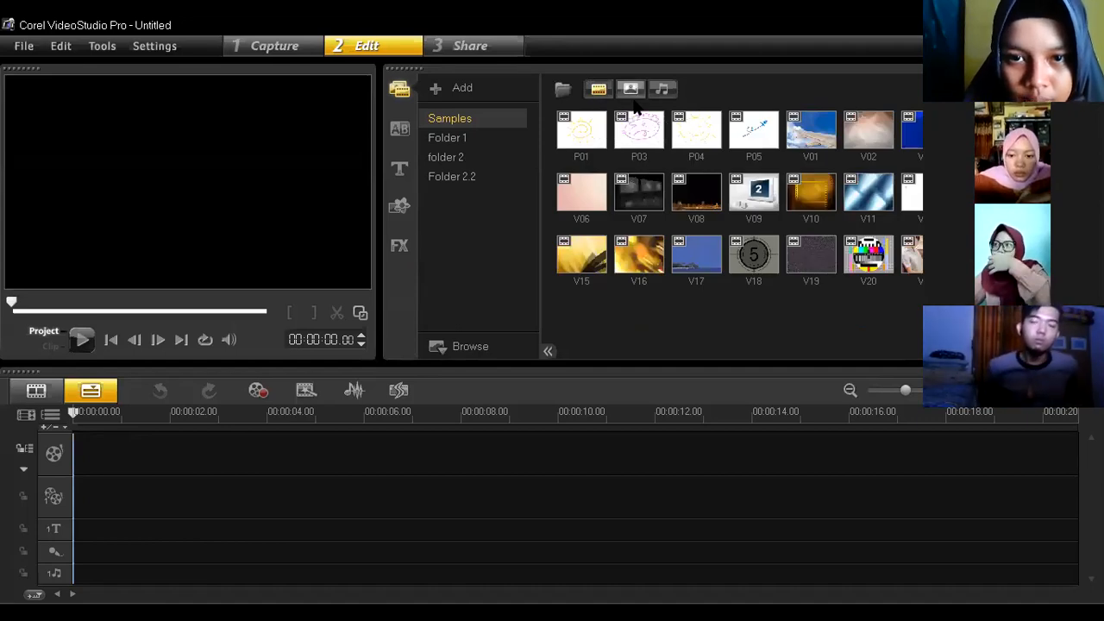
click(634, 99)
click(662, 93)
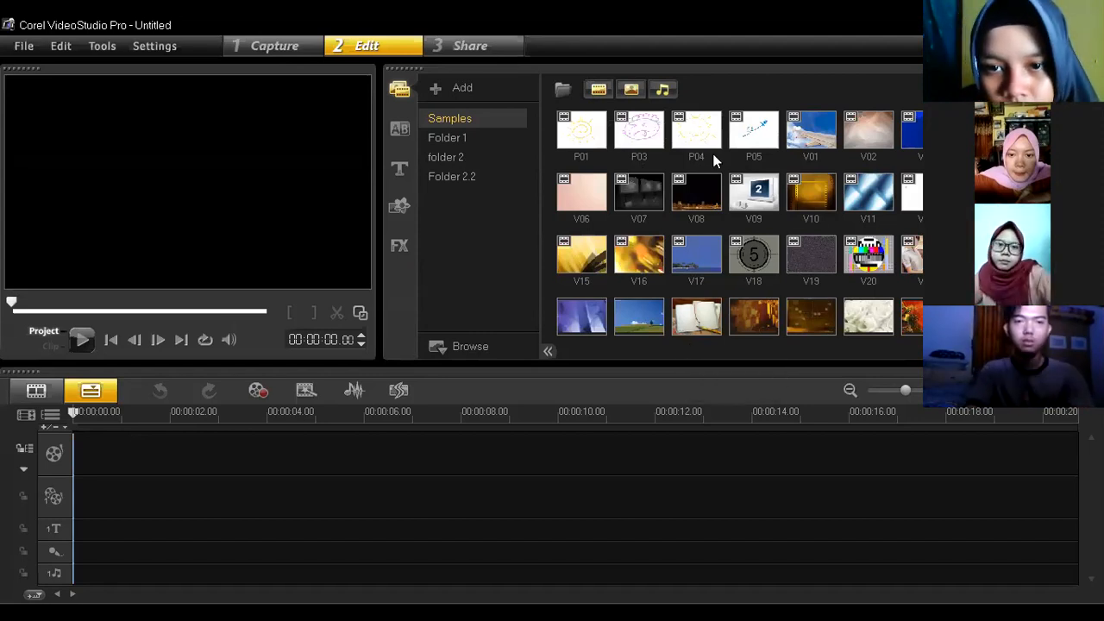
Place the V18 countdown clip from the samples at the start of the video track and play it
click(743, 257)
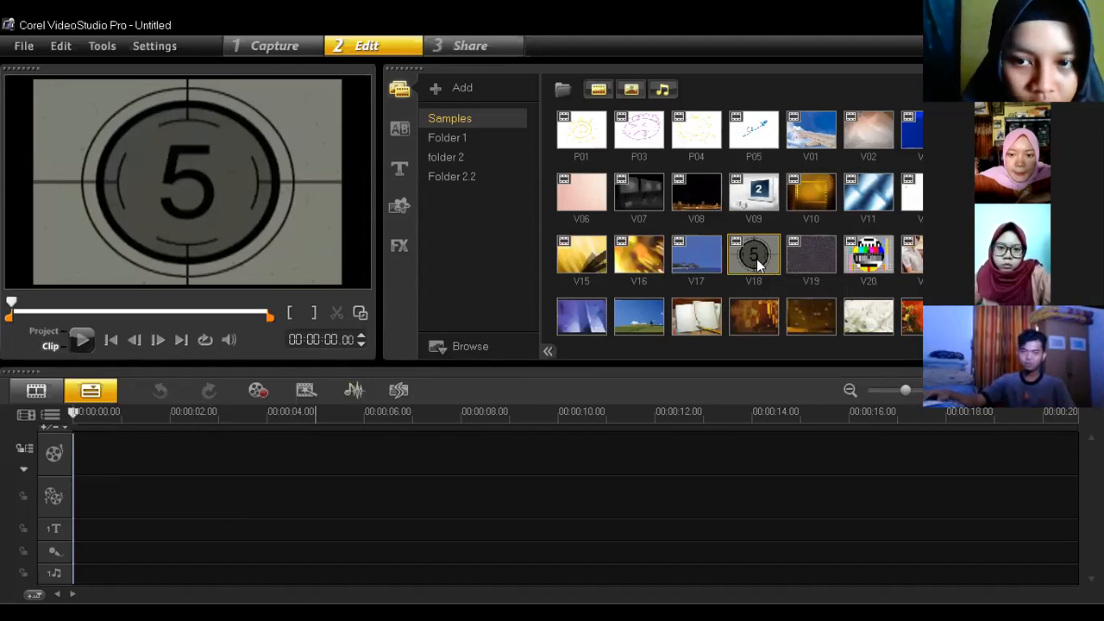
drag(173, 413, 98, 458)
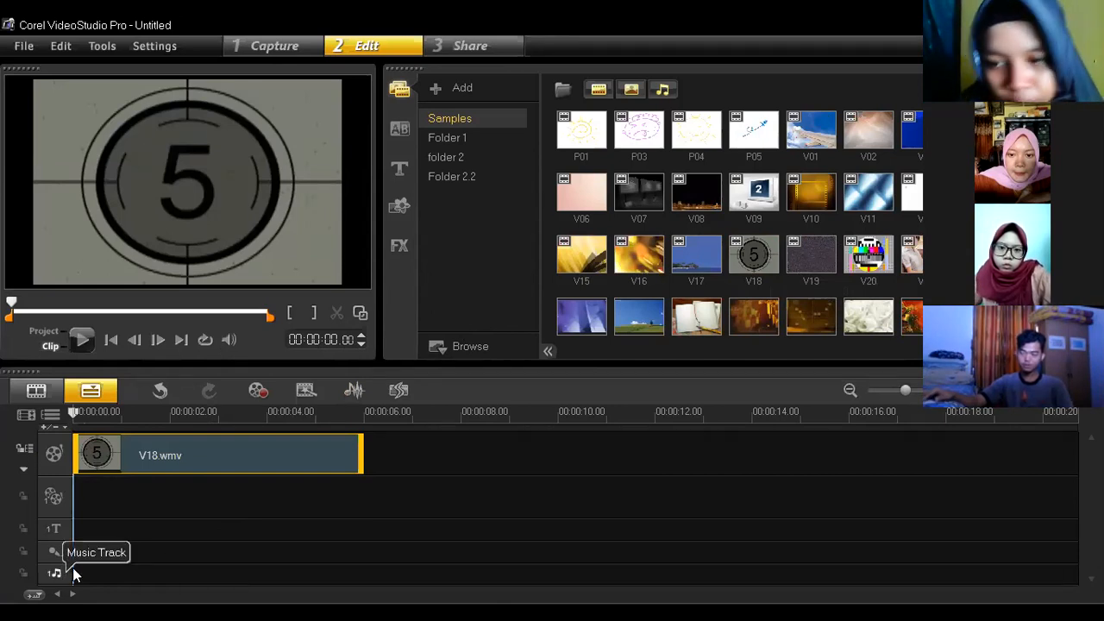
click(83, 339)
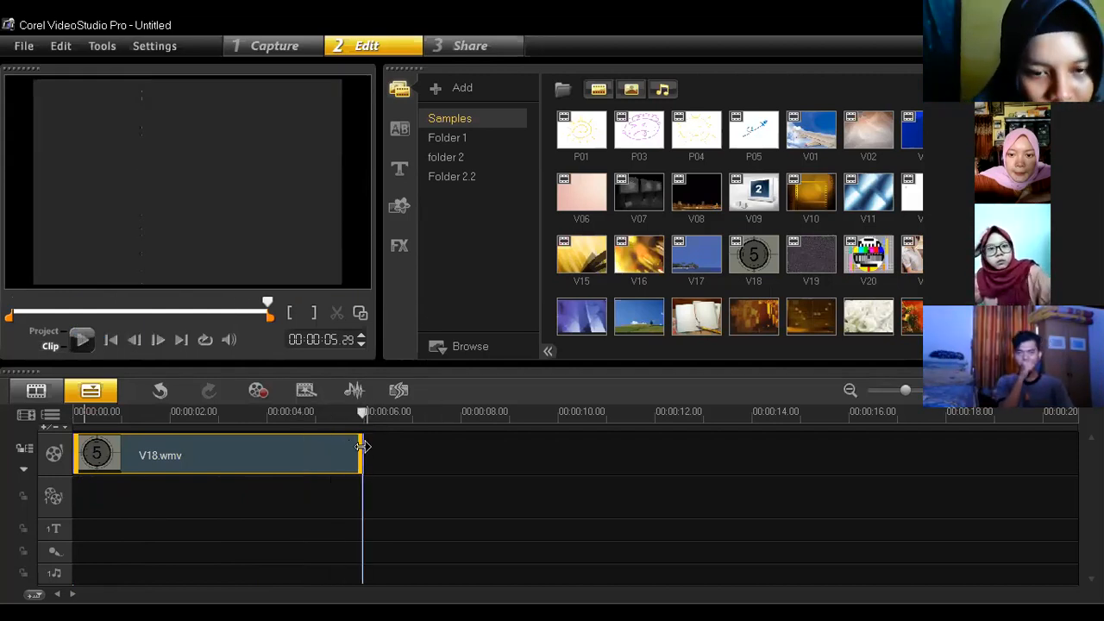
Try to change the length of the V18 clip by moving its end on the video track
drag(363, 446, 175, 468)
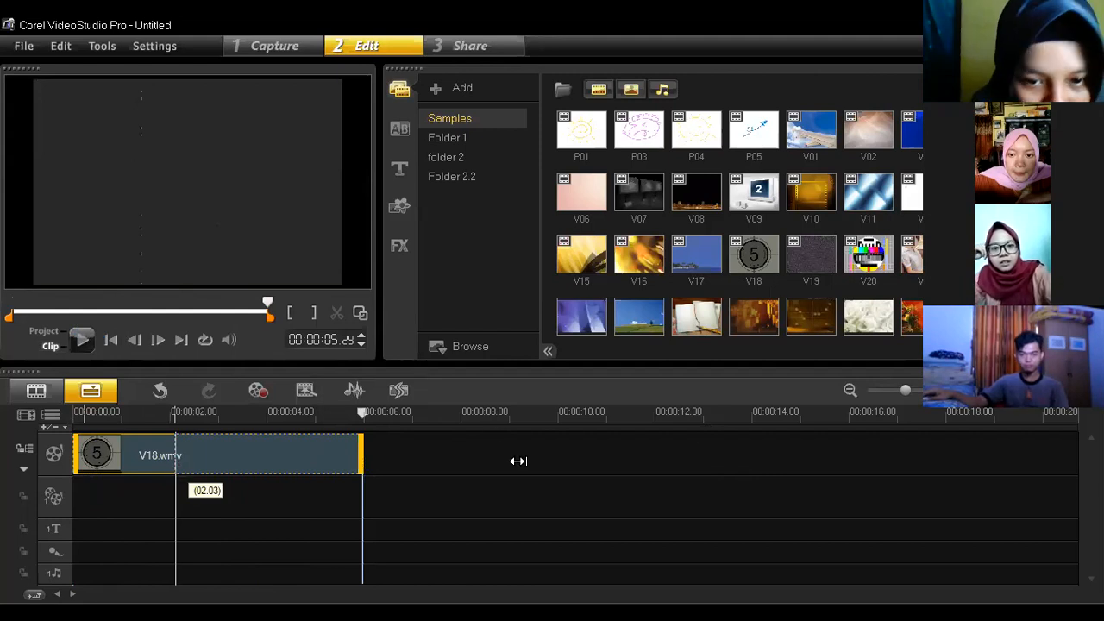
drag(518, 461, 500, 432)
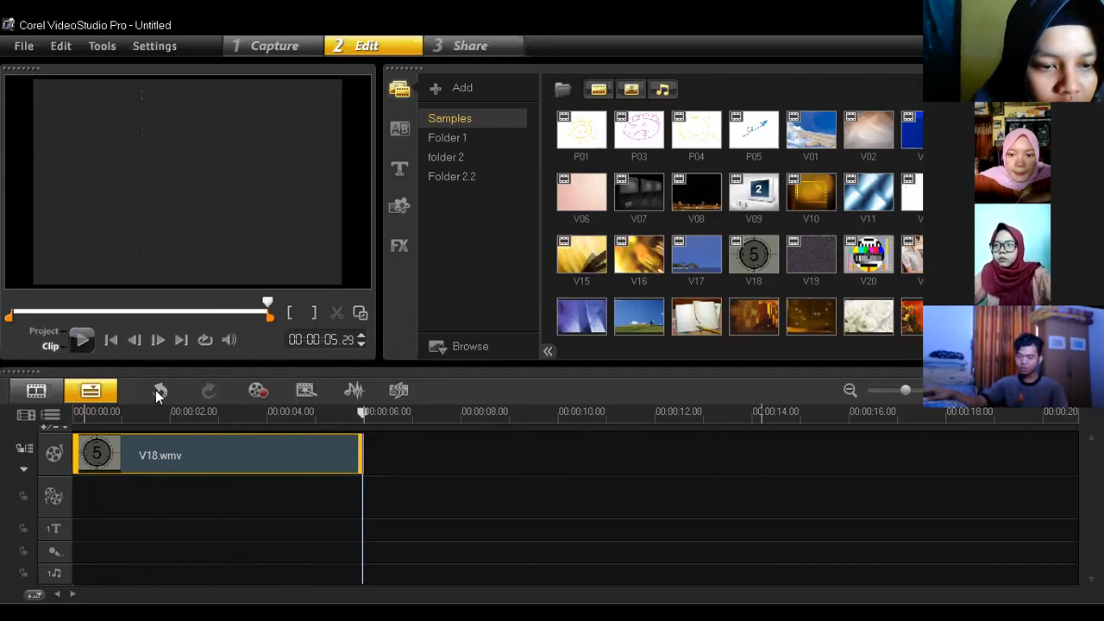
Review the available Record/Capture options, then close them without choosing one
click(266, 393)
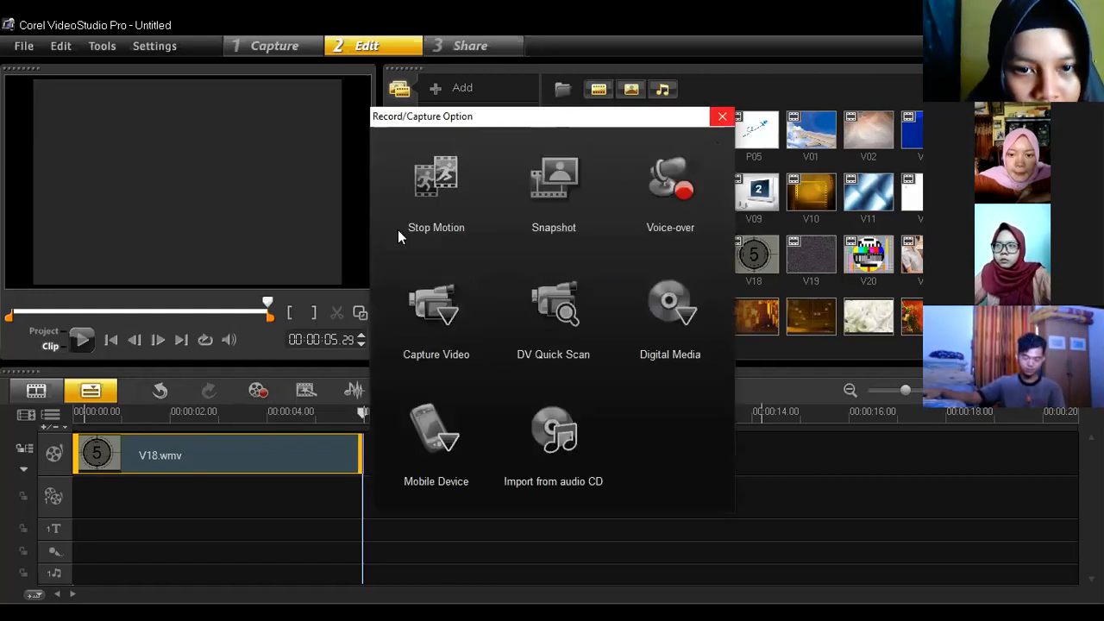
click(721, 115)
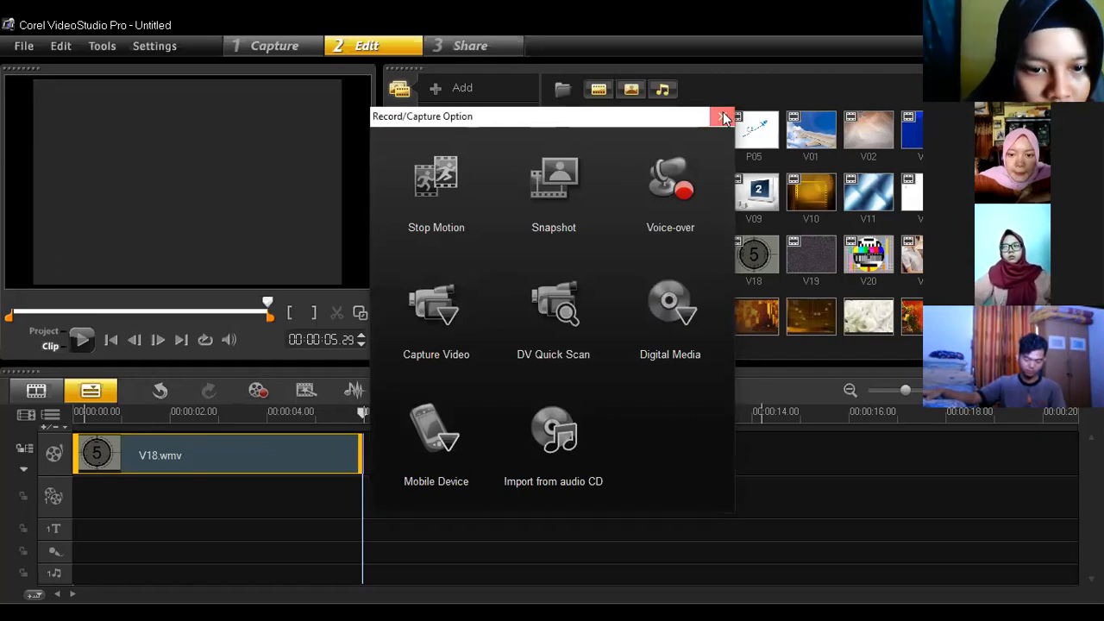
click(727, 116)
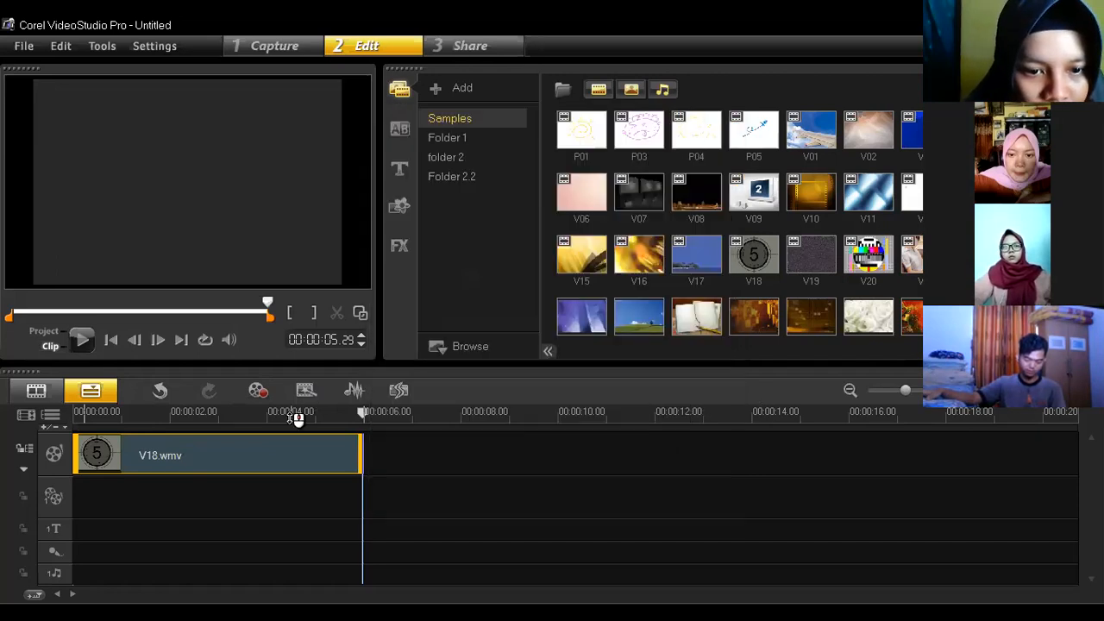
Inspect the surround sound mixer and the Auto Music options, dismissing the library update offers
click(352, 398)
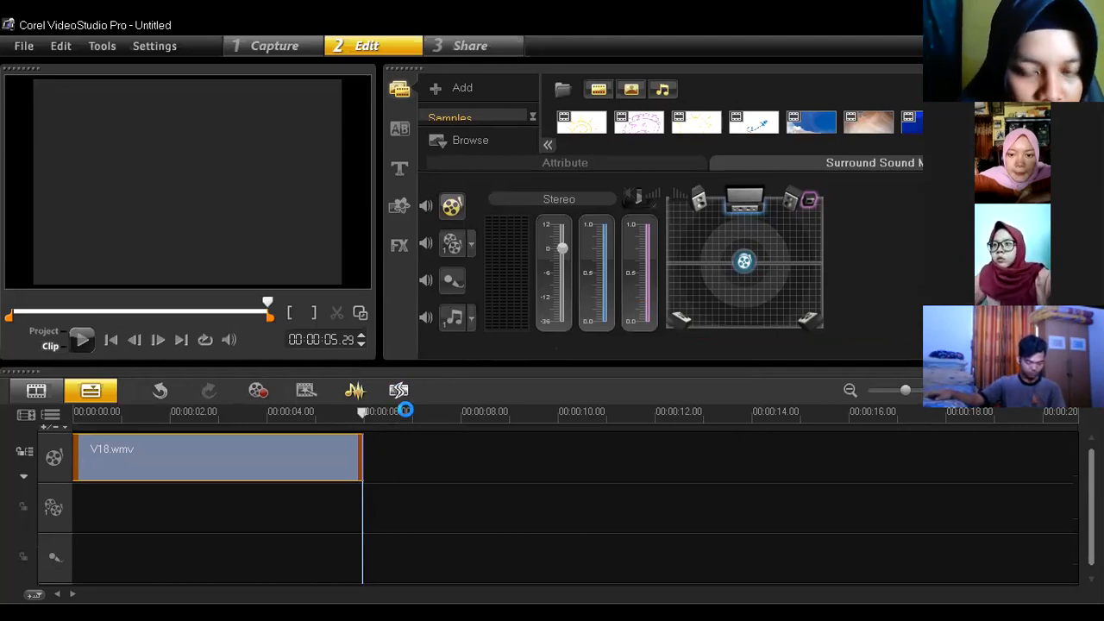
key(alt+Tab)
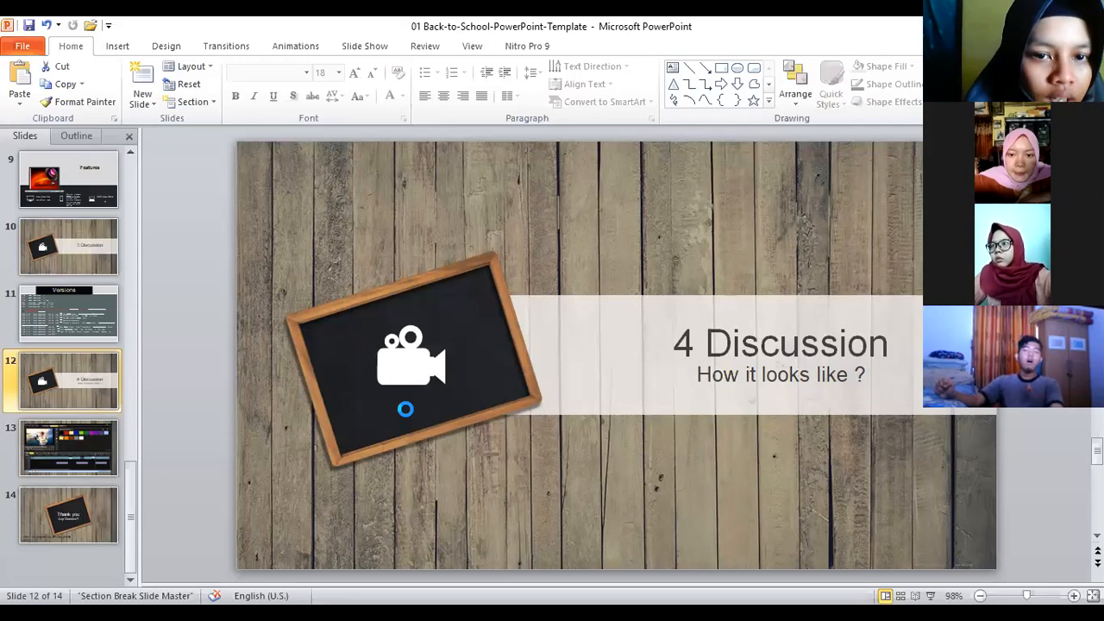
key(alt+Tab)
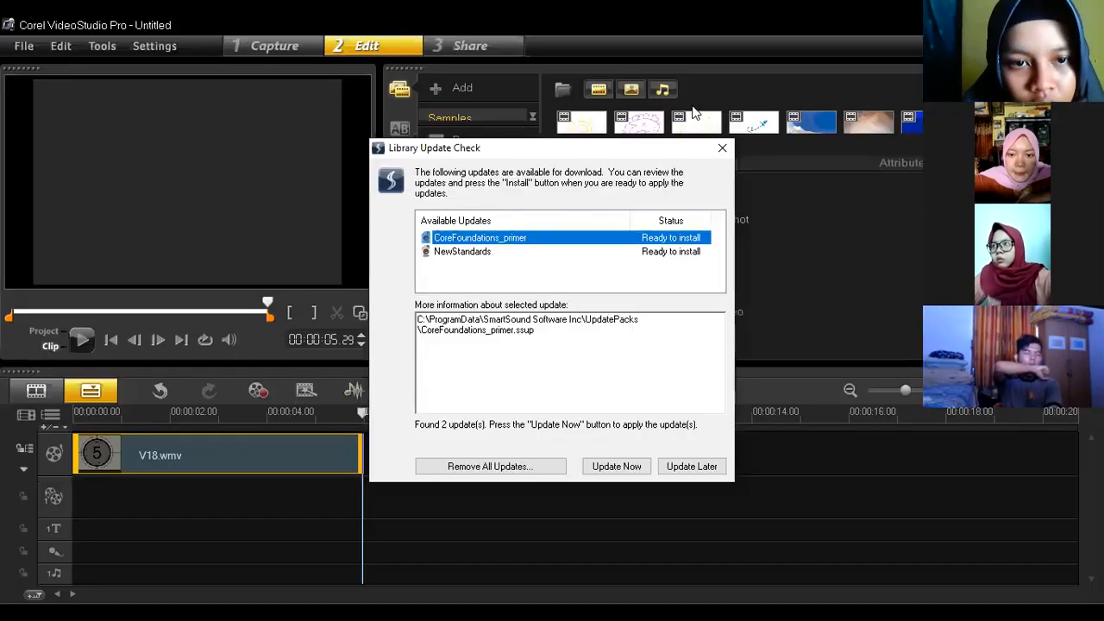
click(722, 148)
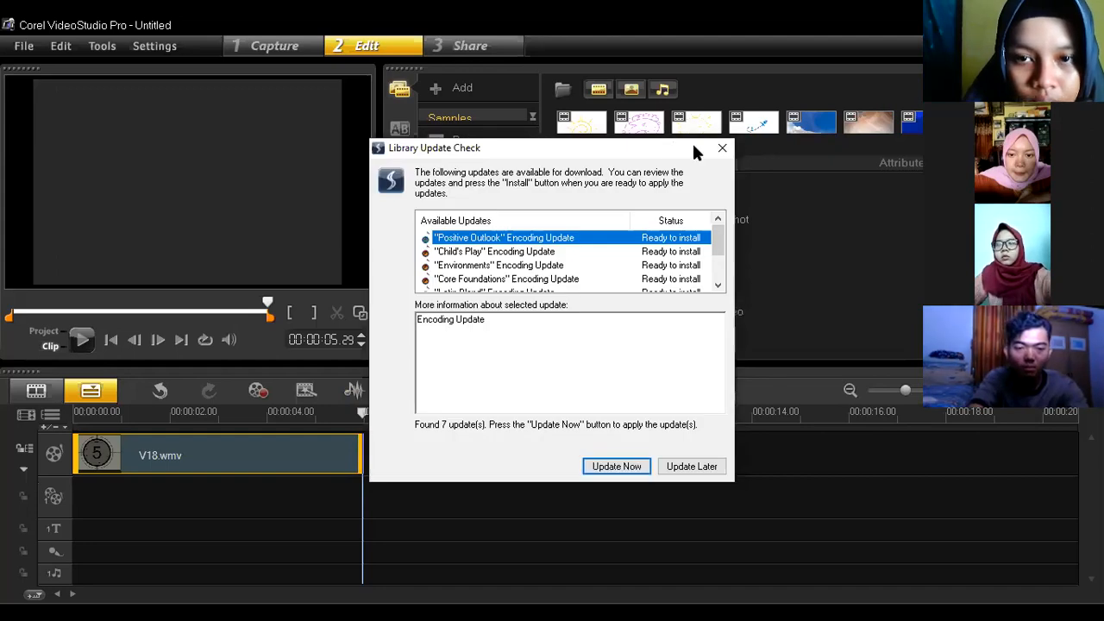
click(718, 152)
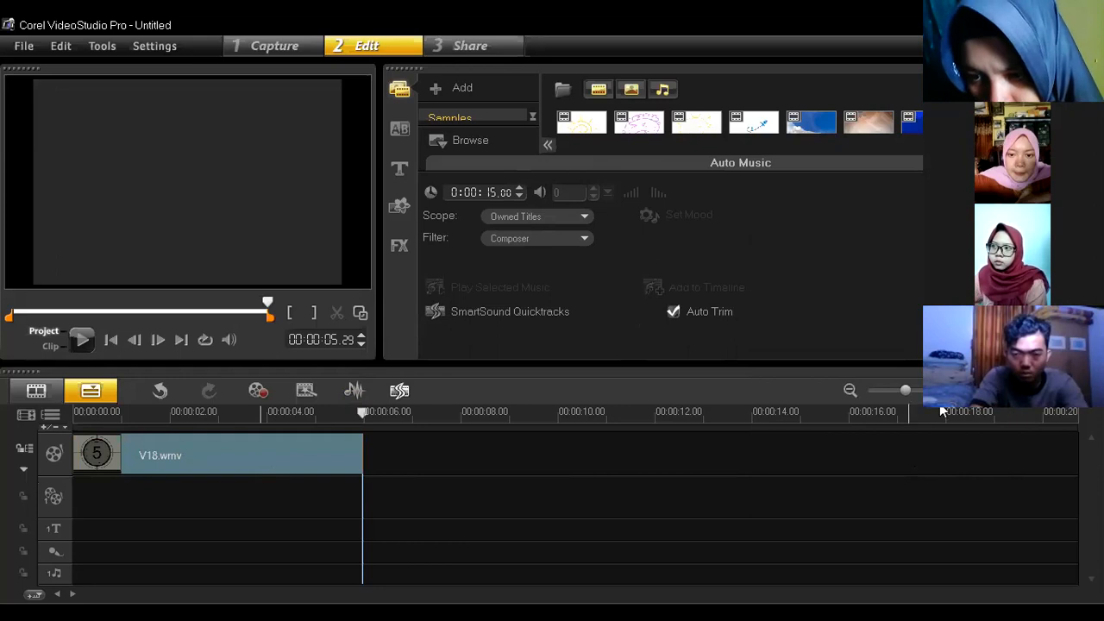
Add the V10 film strip clip from the samples to the video track directly after V18
mouse_move(905, 392)
mouse_down()
mouse_move(880, 395)
mouse_move(906, 394)
mouse_move(883, 395)
mouse_move(895, 399)
mouse_up()
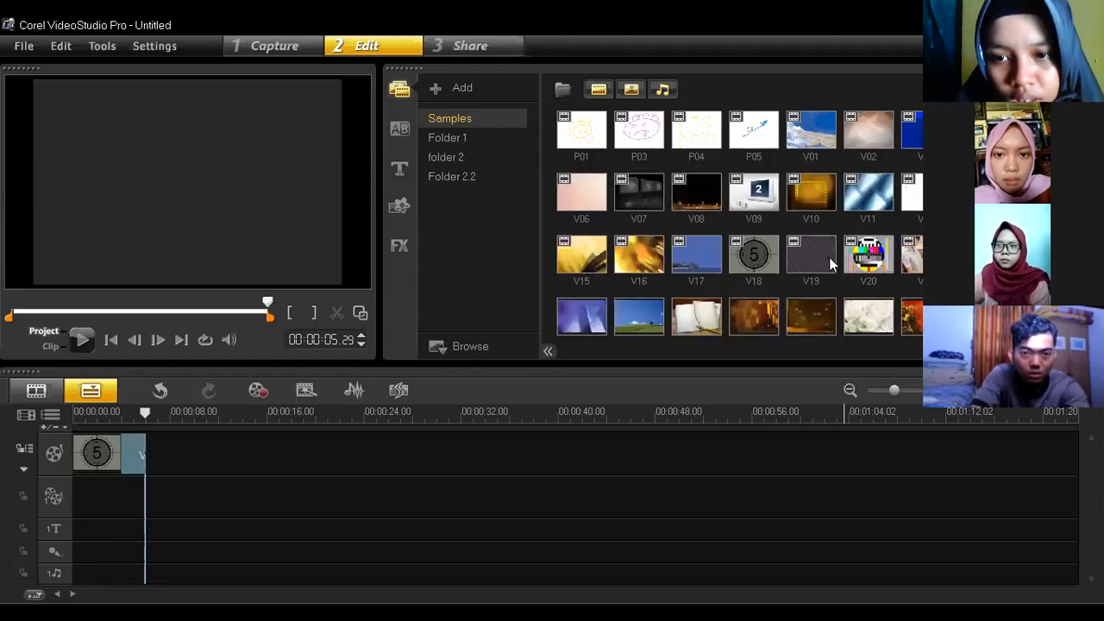
click(800, 188)
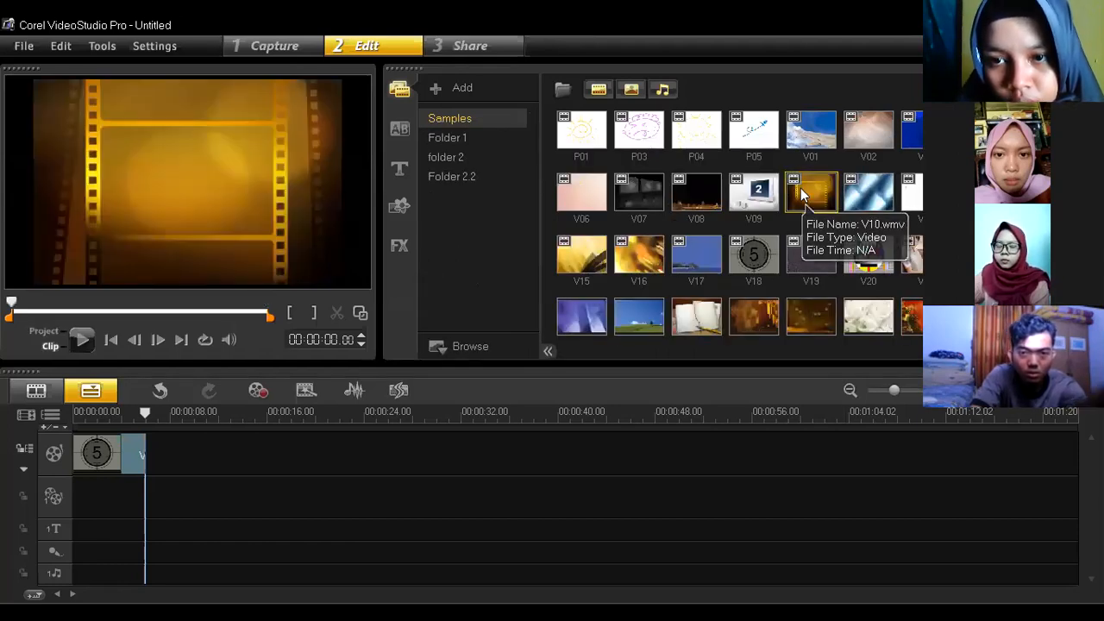
drag(365, 317, 206, 455)
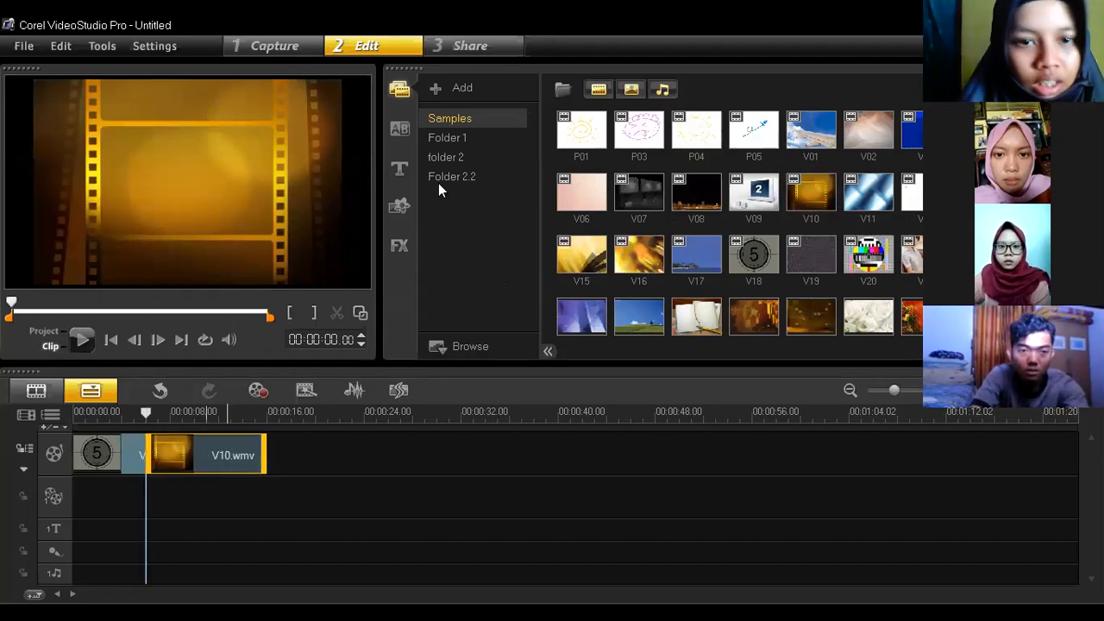
Insert a transition from My Favorites between the V18 and V10 clips on the video track
click(403, 125)
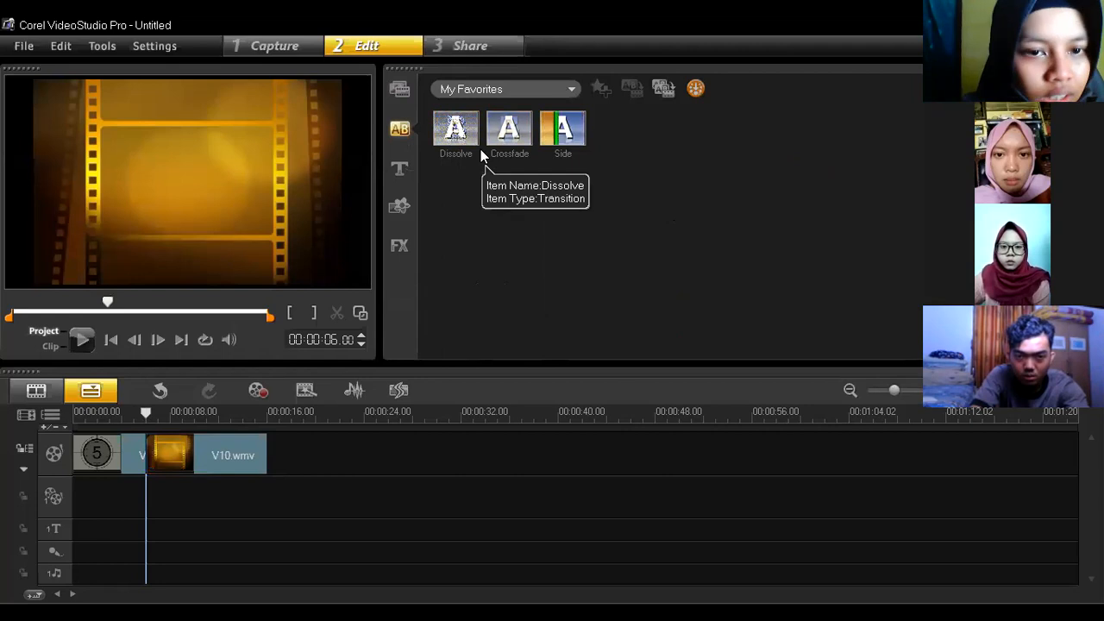
click(401, 169)
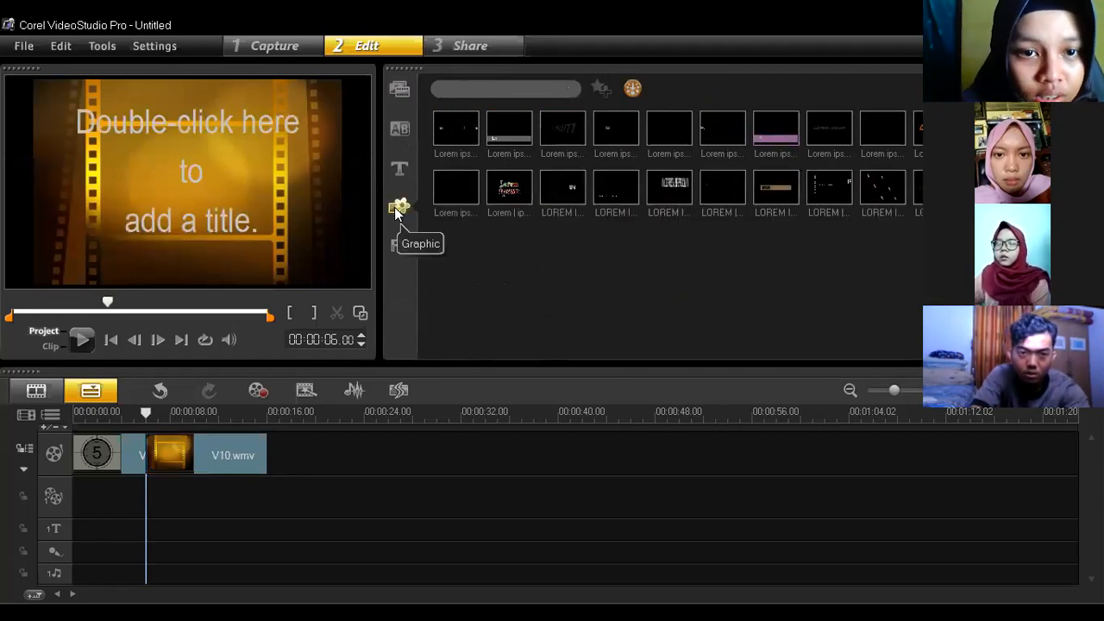
click(398, 209)
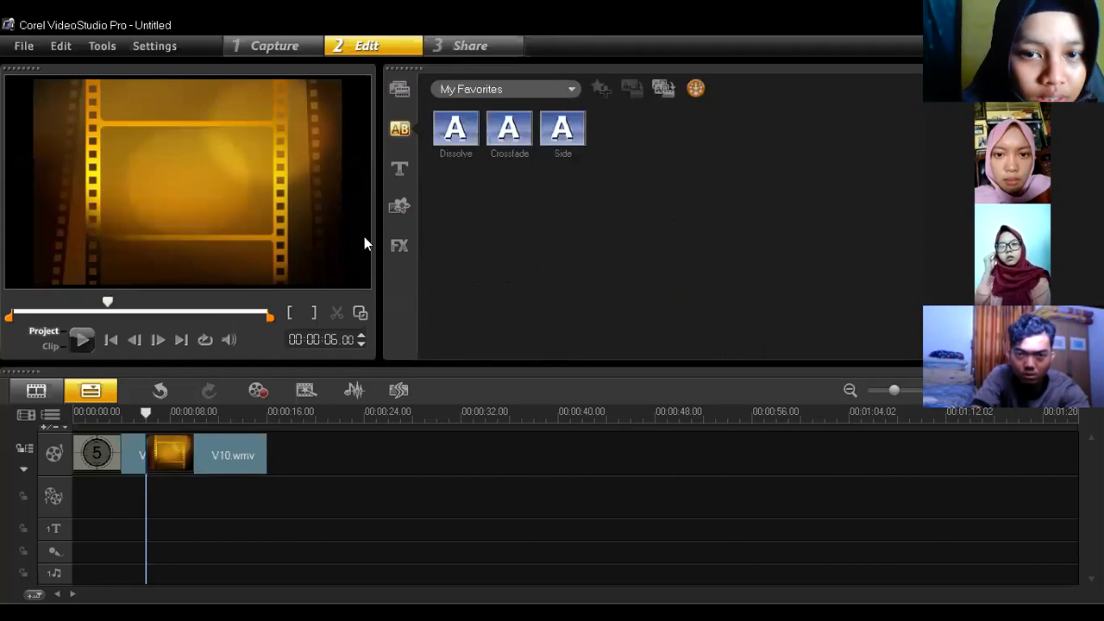
drag(167, 422, 150, 459)
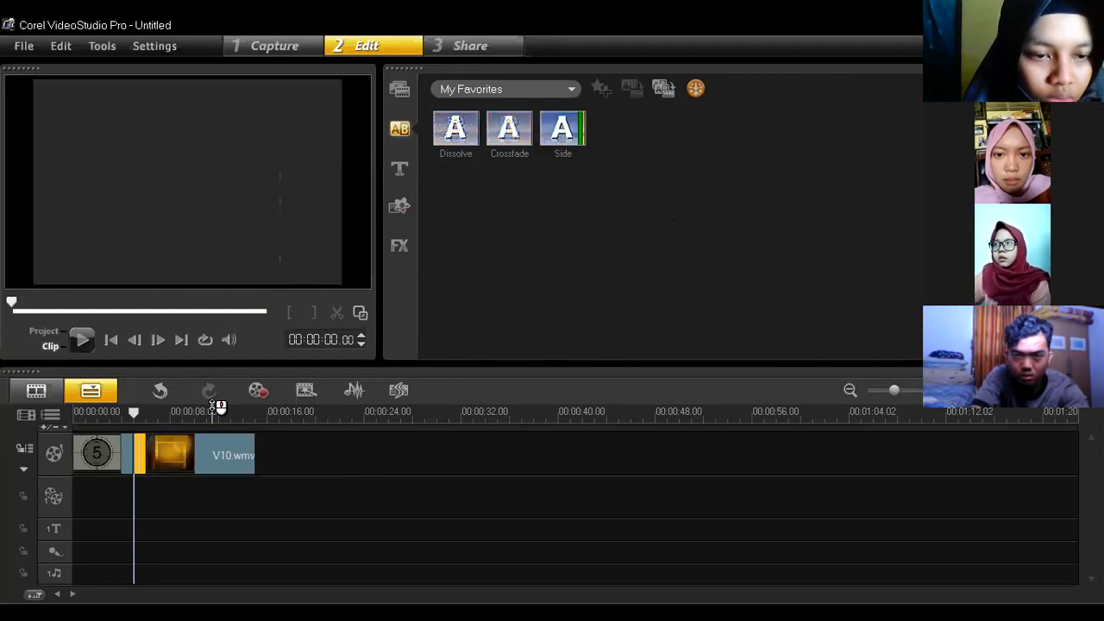
Apply the FX Swirl video filter to the V18 clip on the video track
click(399, 166)
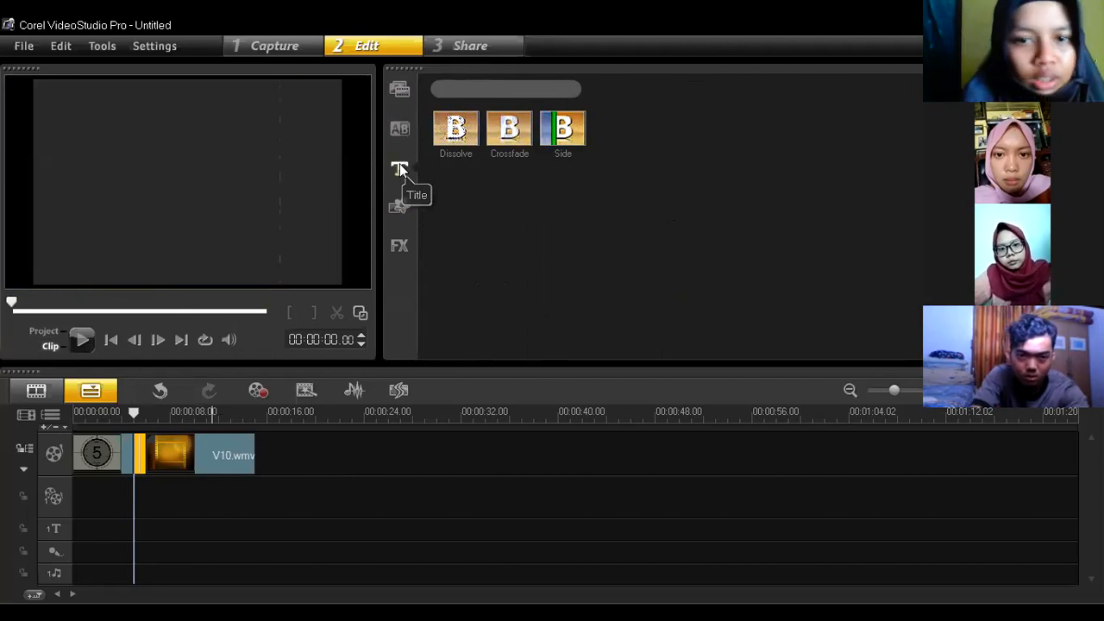
click(399, 215)
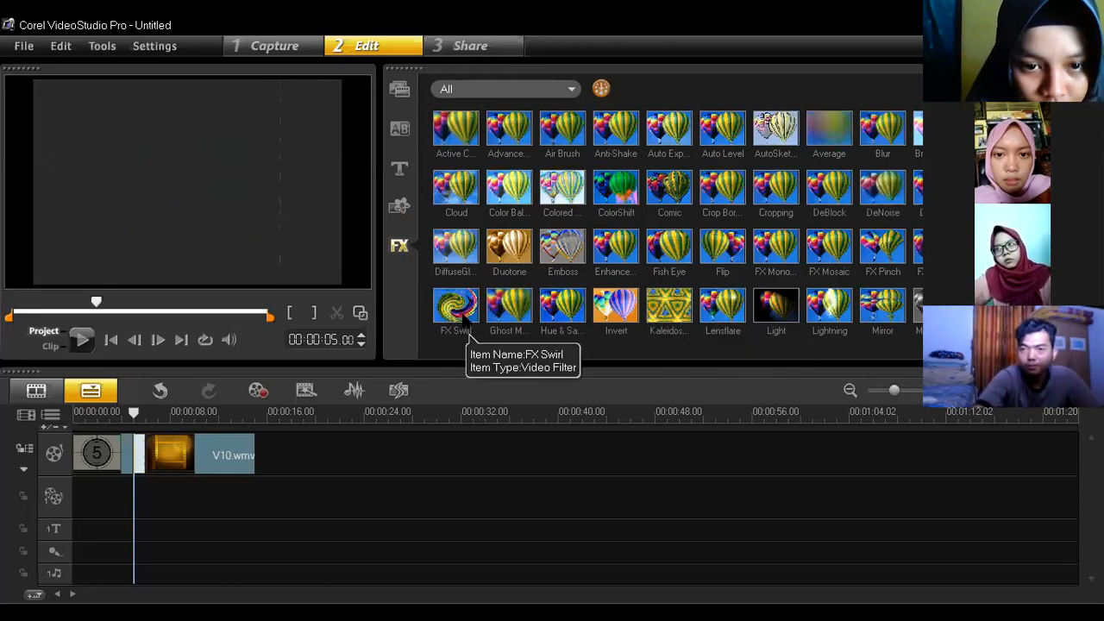
drag(464, 322, 101, 457)
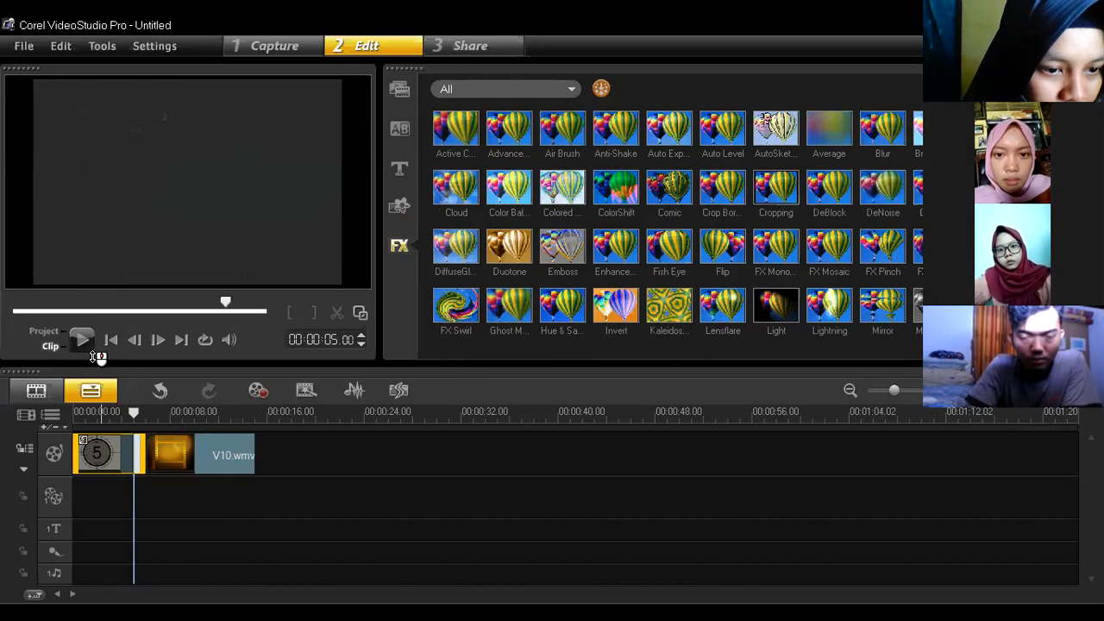
Play the whole project from its start in Project mode to preview the V18 and V10 clips
drag(133, 410, 33, 390)
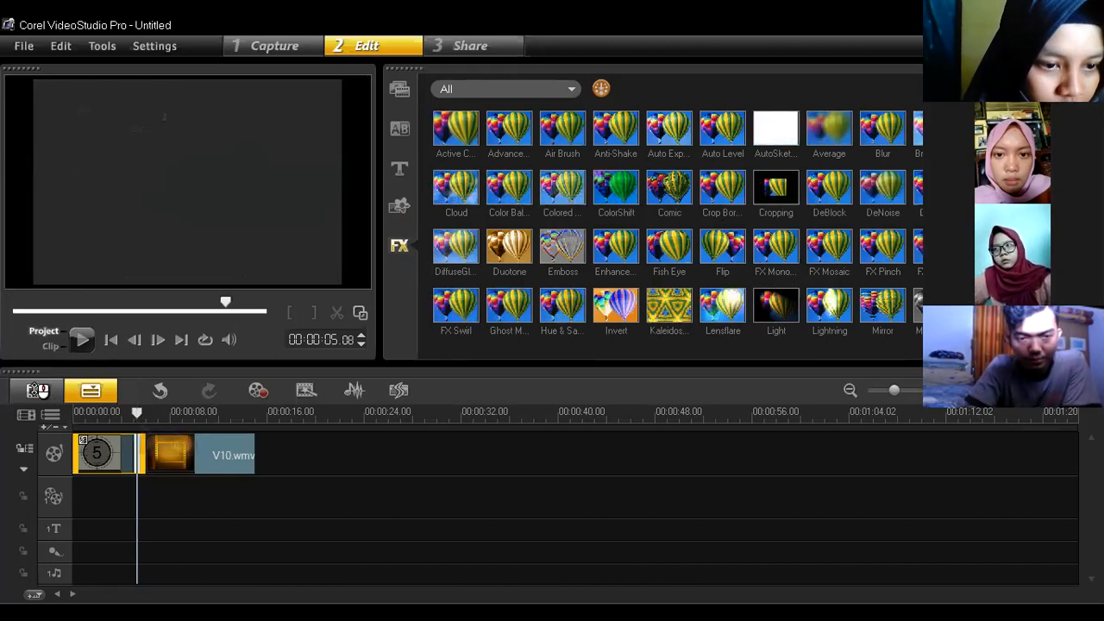
click(74, 427)
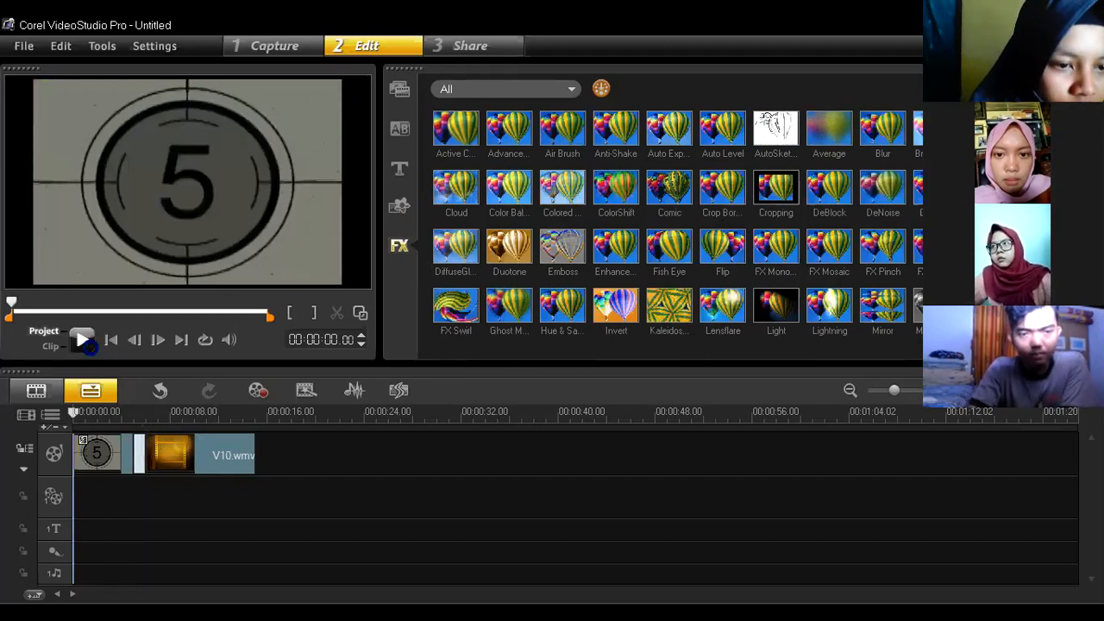
click(87, 343)
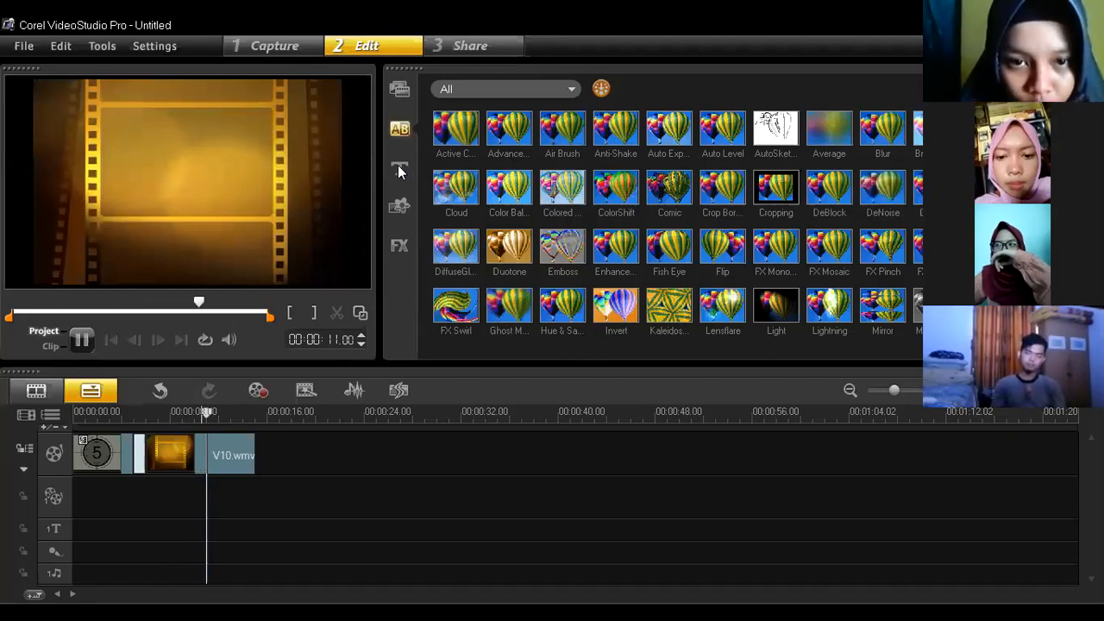
Browse the transition and title libraries
click(402, 125)
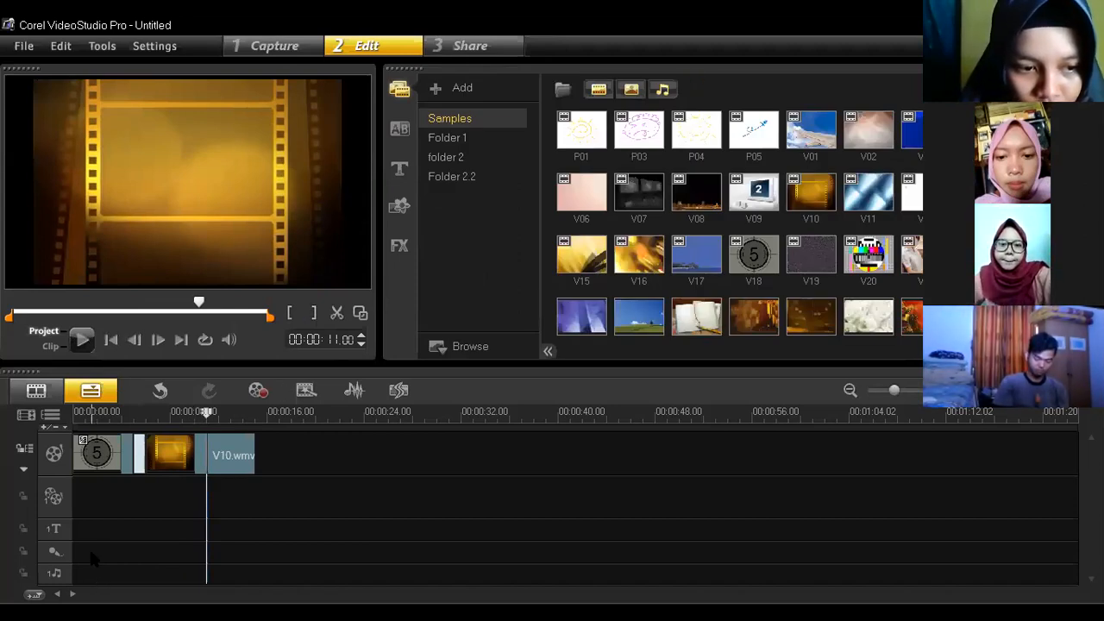
click(397, 174)
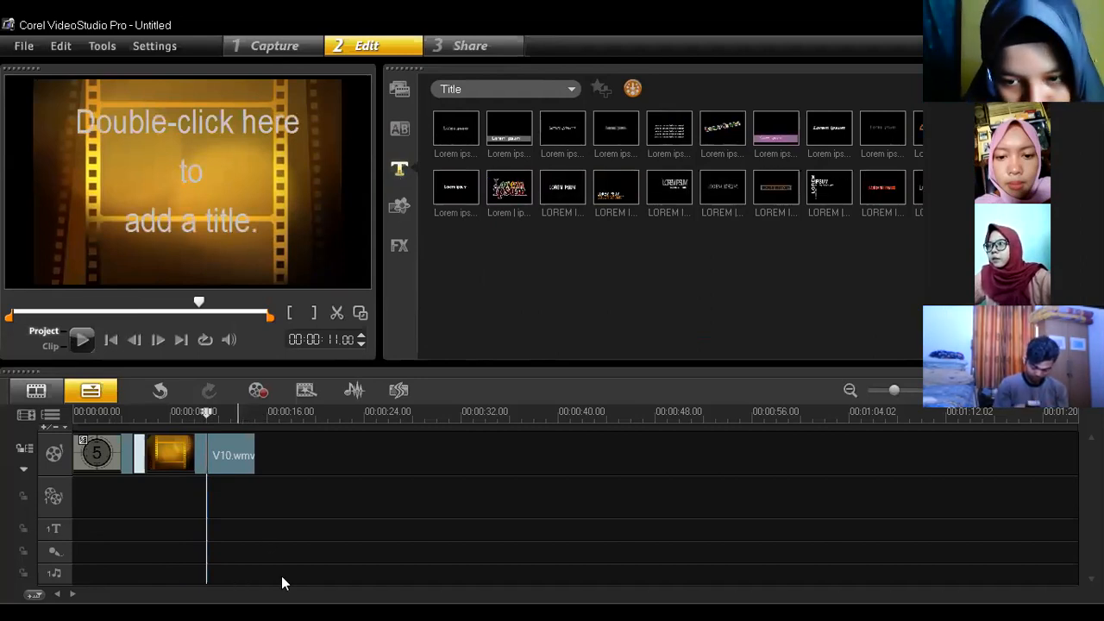
Try to extend the end of the V10 clip on the video track
click(248, 447)
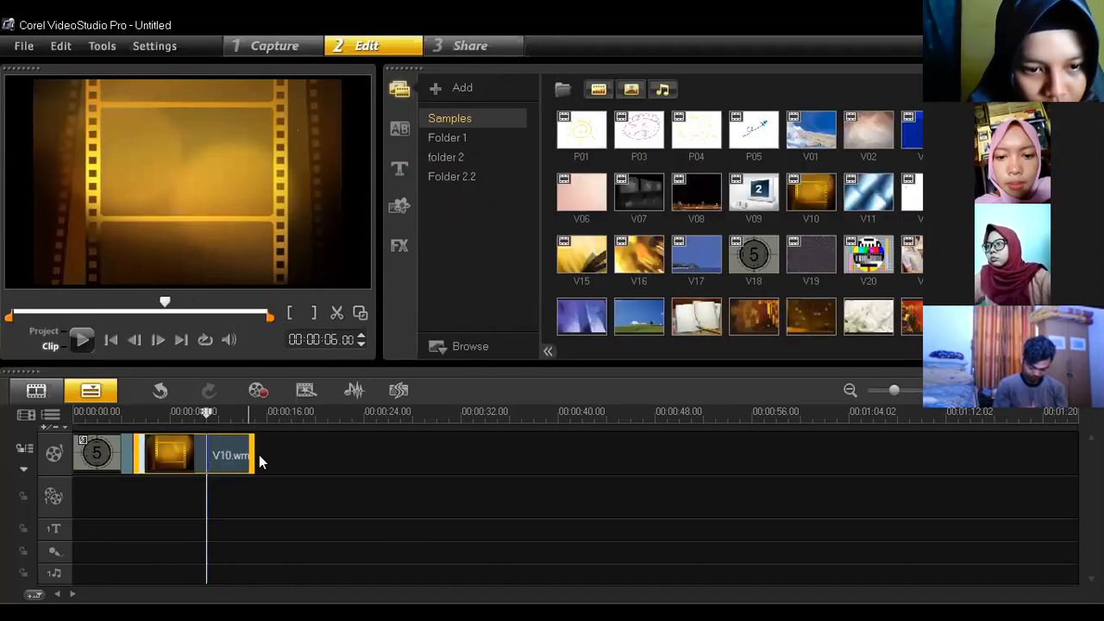
drag(255, 455, 422, 454)
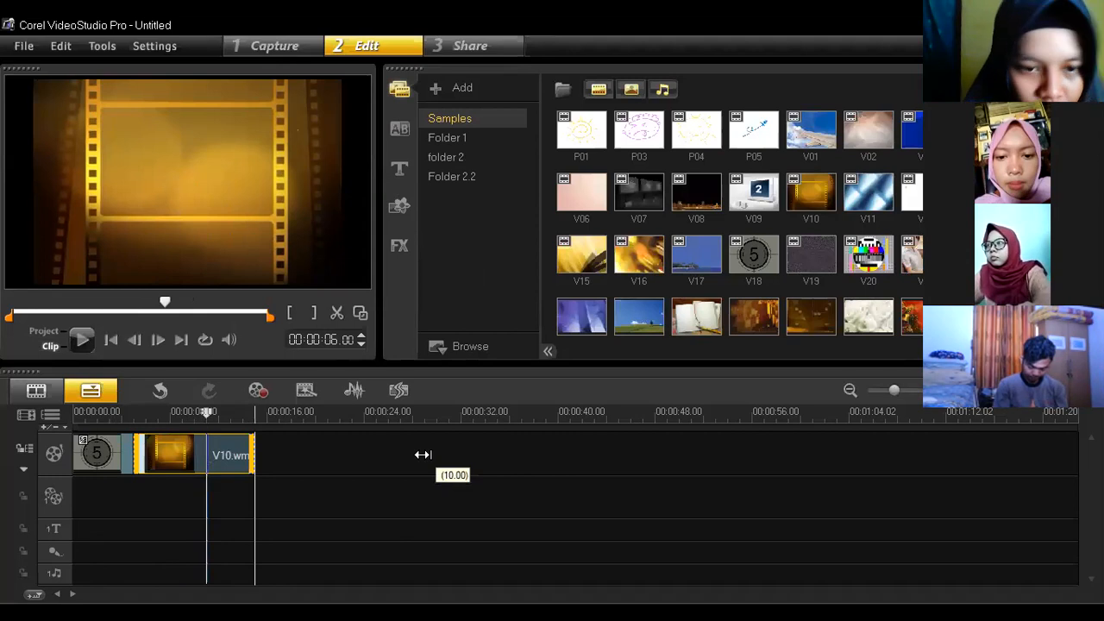
drag(188, 433, 253, 445)
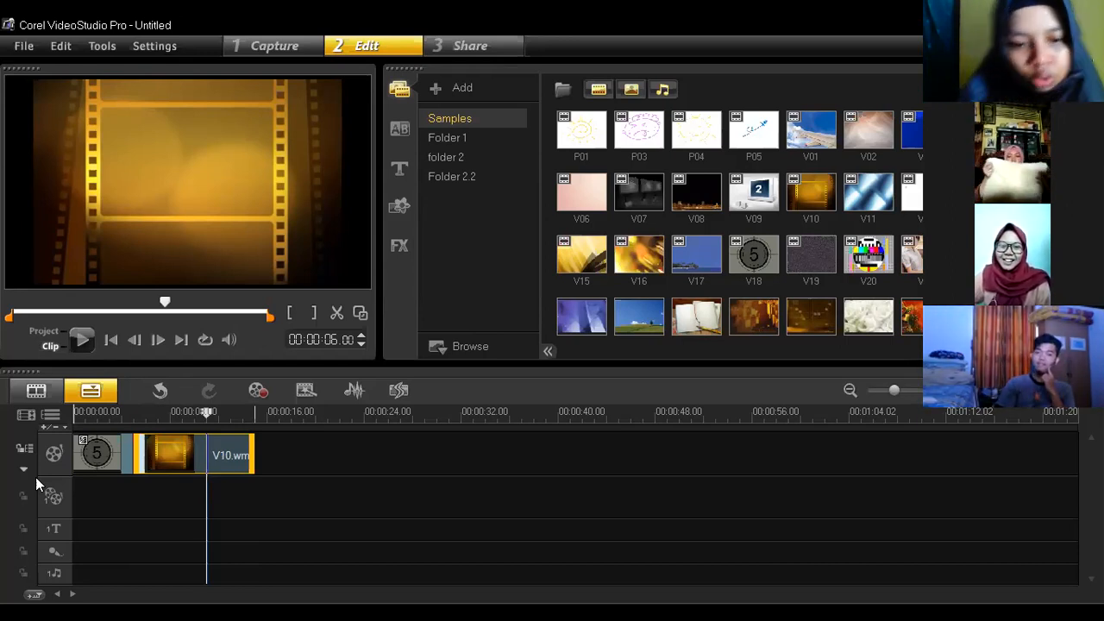
Examine the media stored in the library's folder 2, dismissing the relink request for a missing clip
click(456, 183)
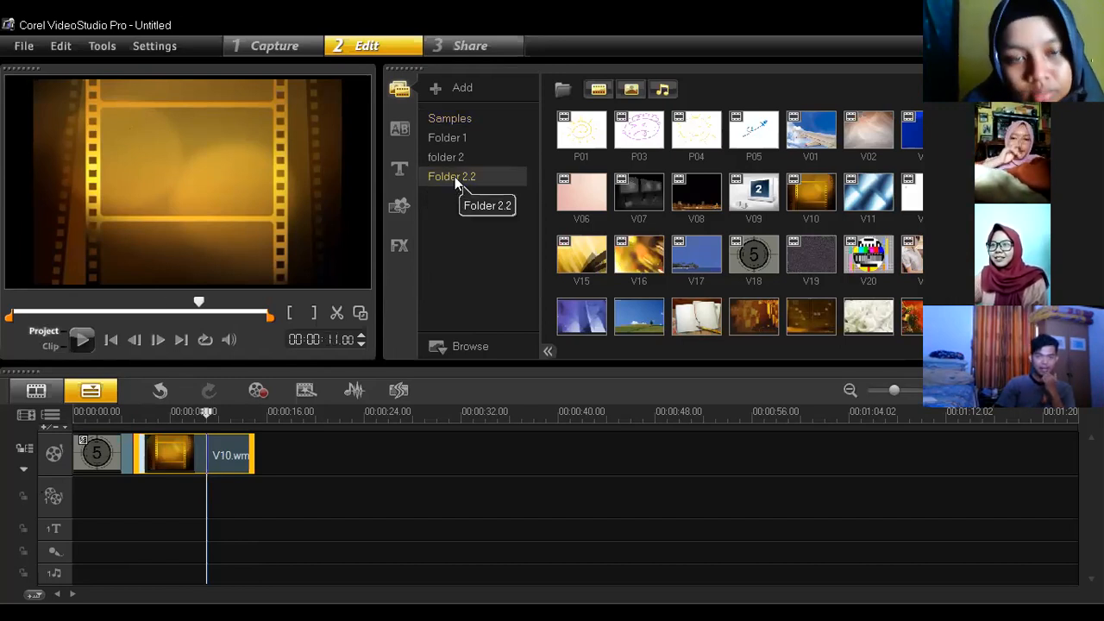
click(454, 156)
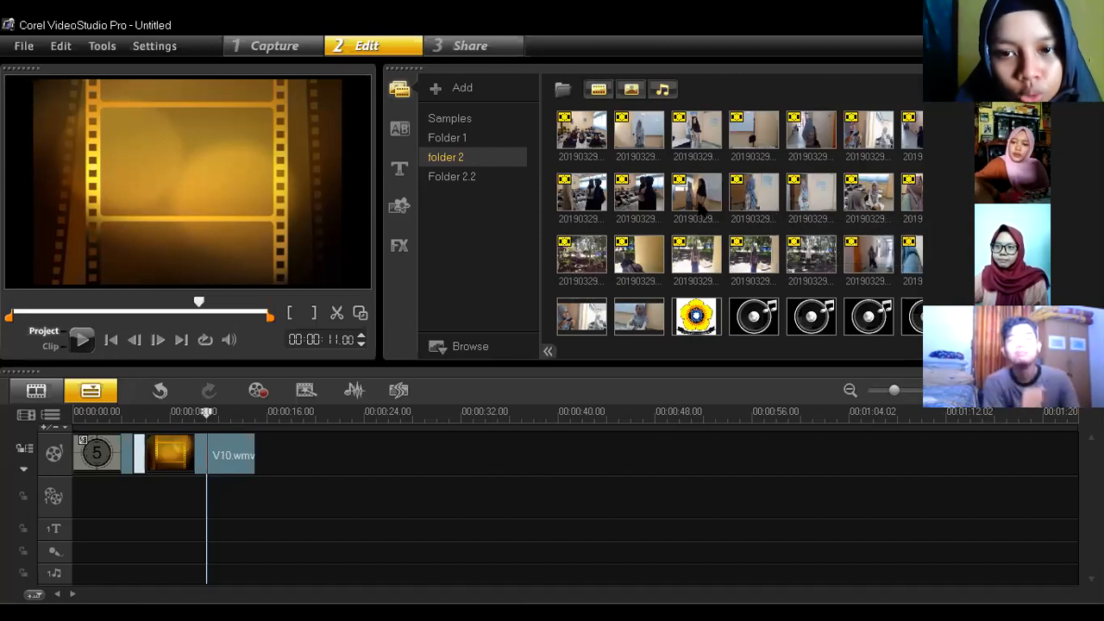
click(713, 200)
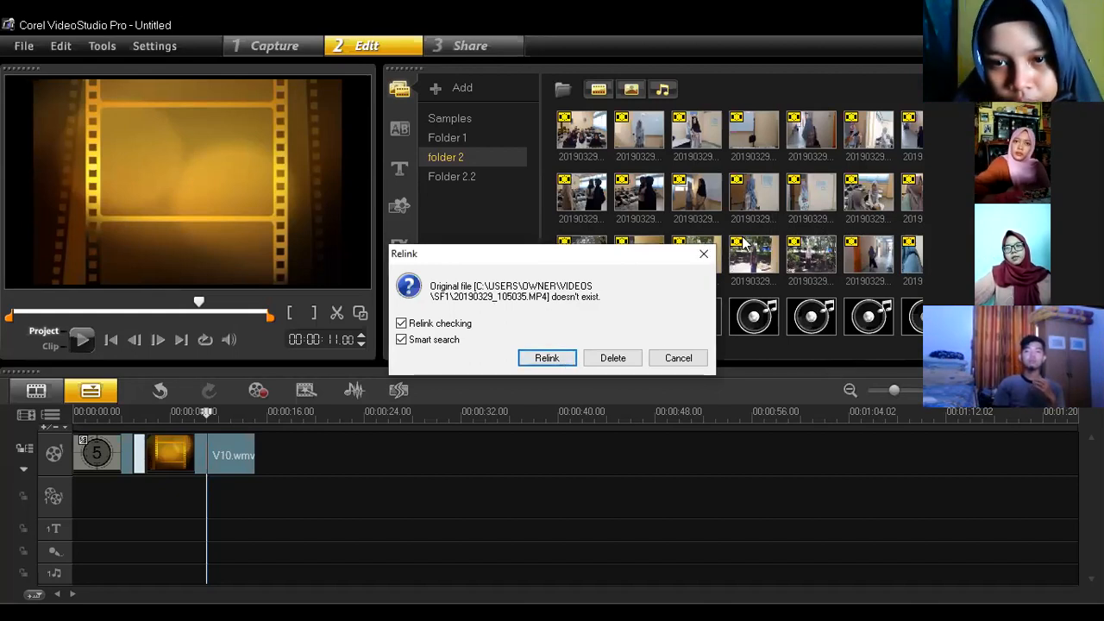
click(700, 256)
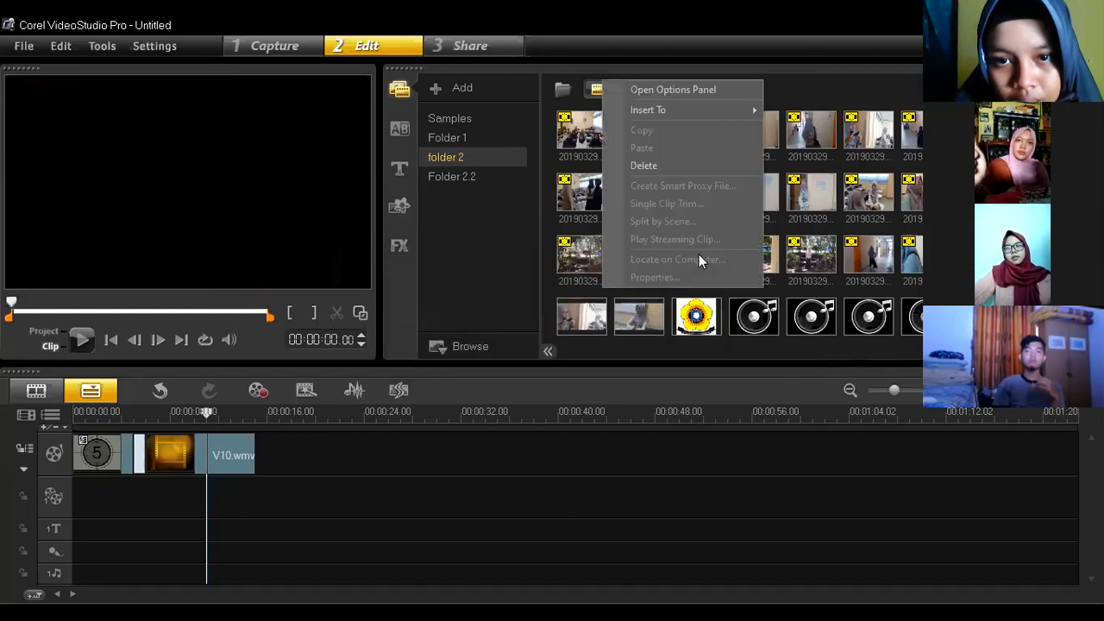
click(700, 256)
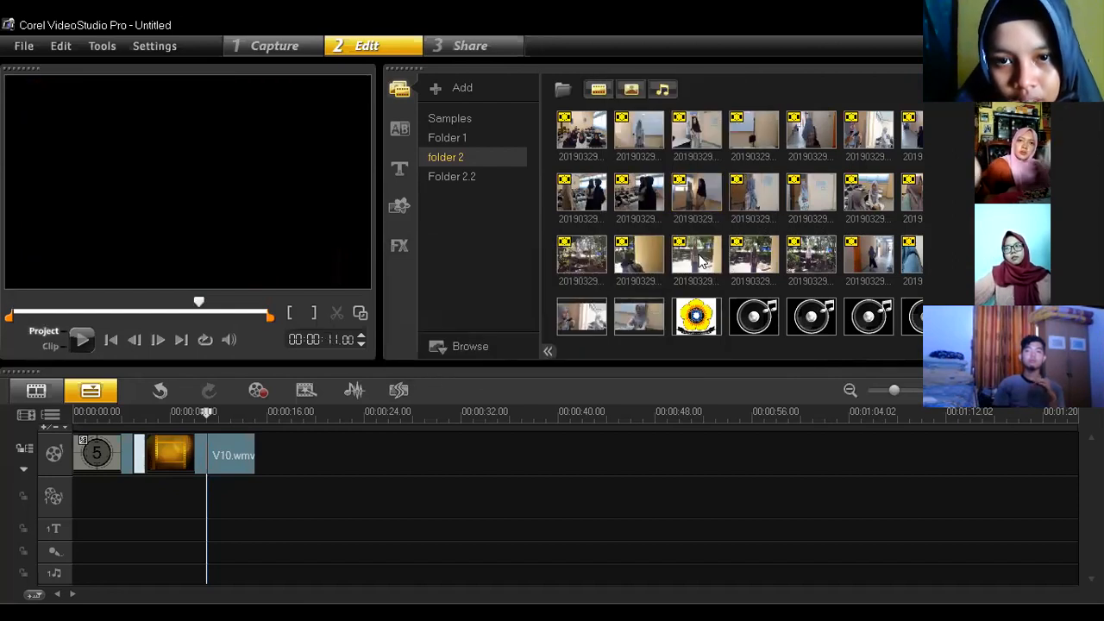
scroll(700, 261, down, 3)
scroll(699, 261, up, 3)
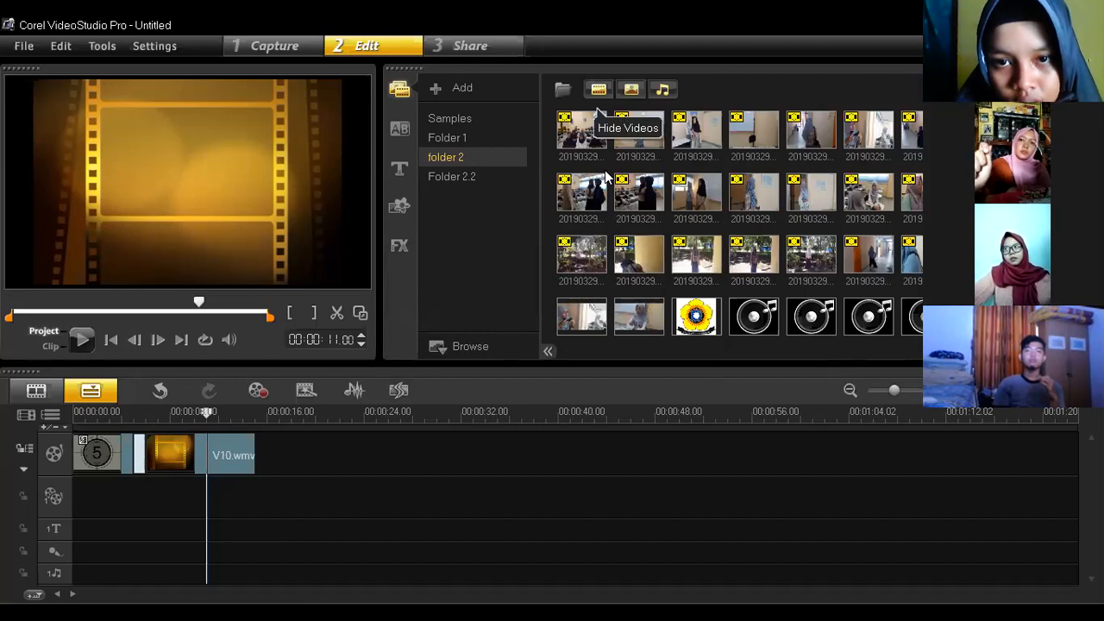
Hide the videos and audio files in folder 2 so that only its photos are listed
click(598, 89)
click(663, 89)
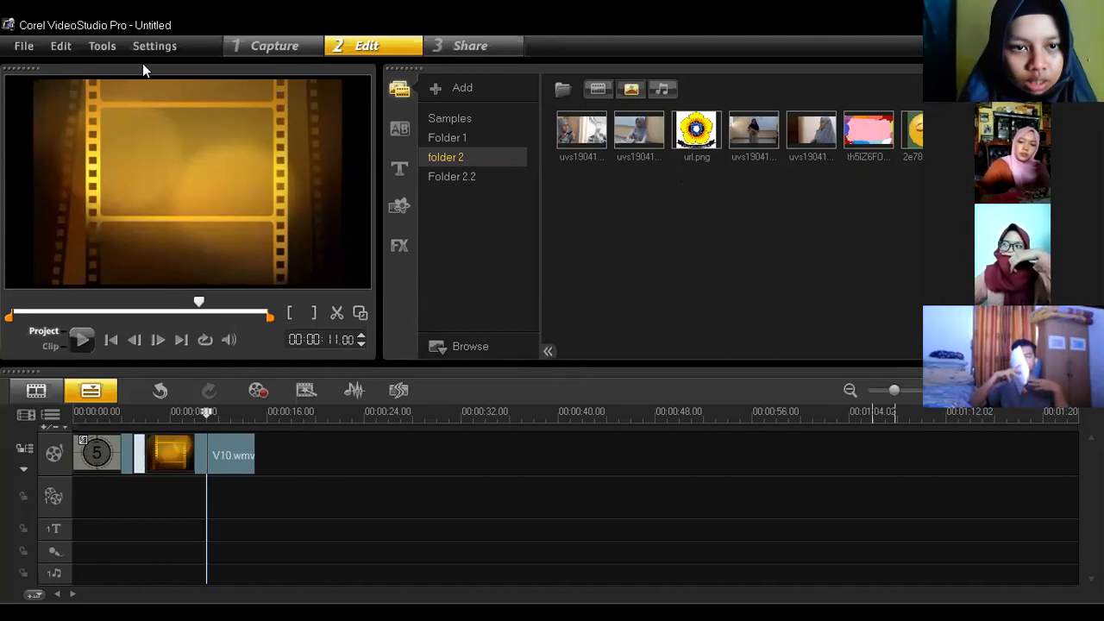
Make the preview area slightly smaller against the library, and collapse and restore the library's folder list
drag(380, 341, 345, 354)
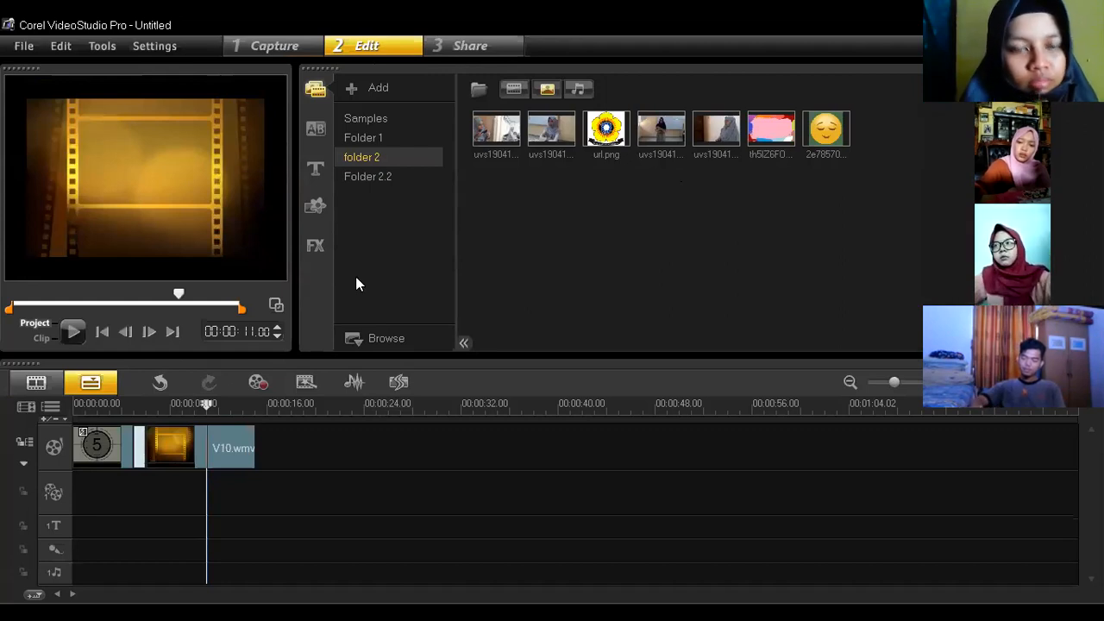
drag(295, 278, 356, 278)
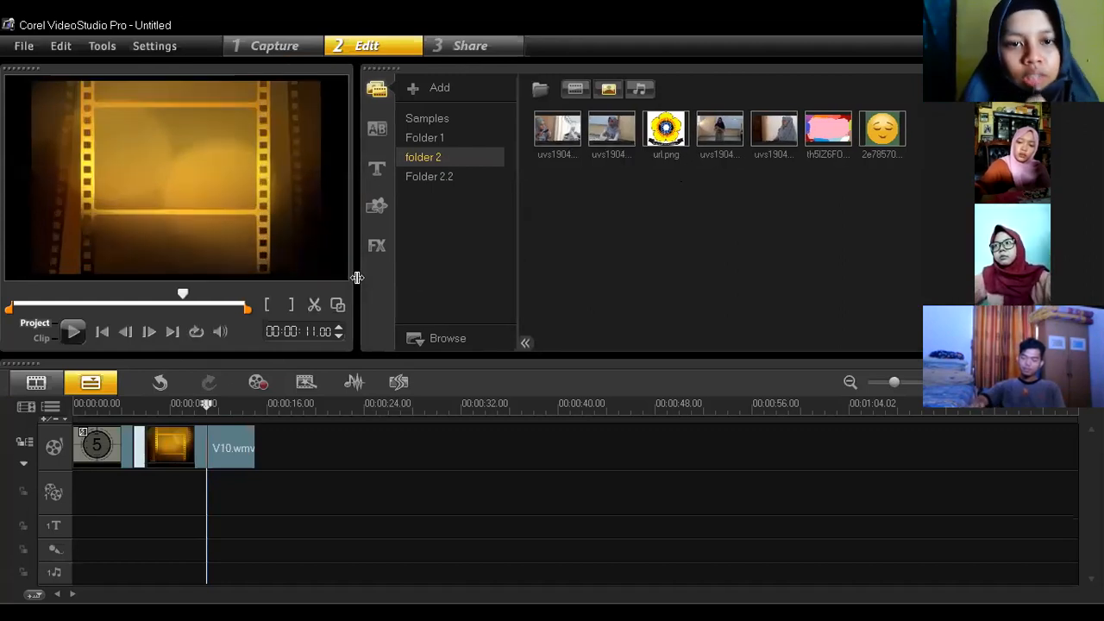
click(525, 344)
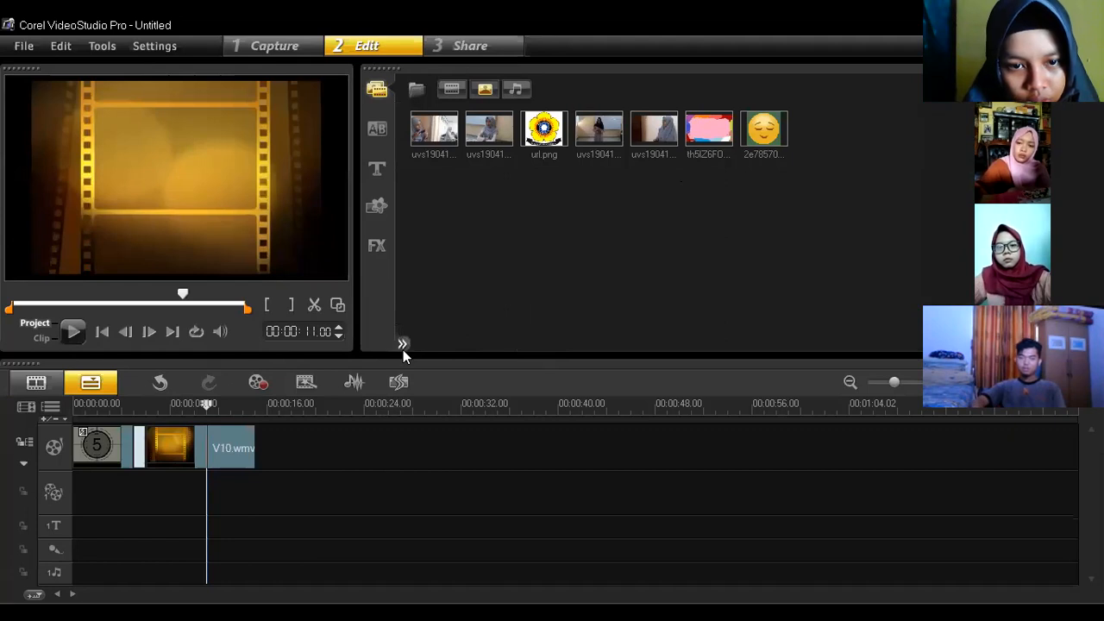
click(402, 345)
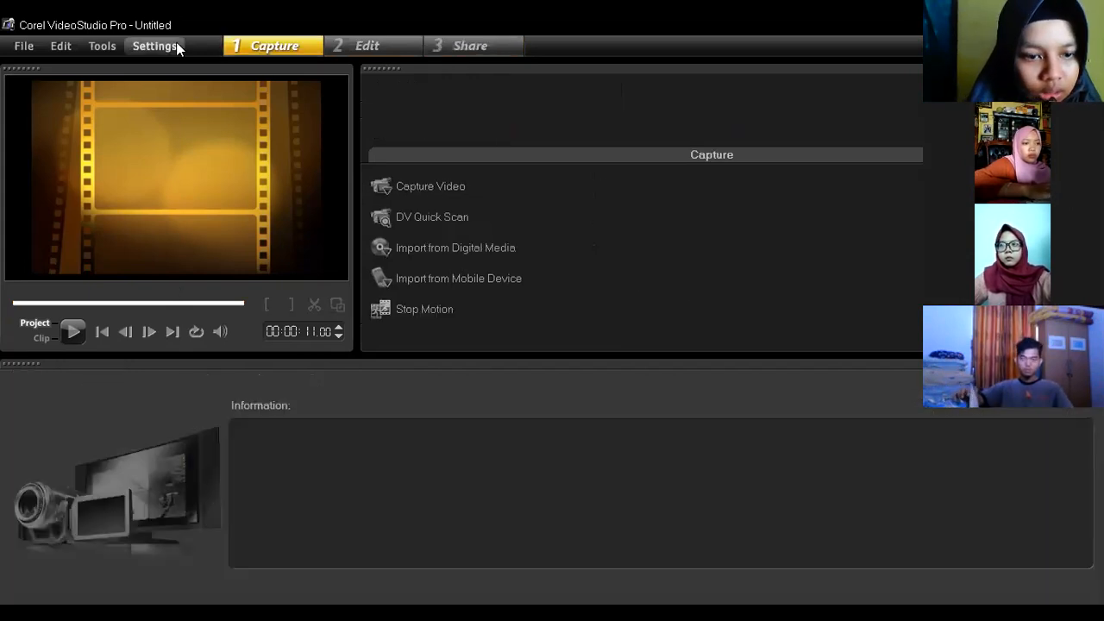
Start turning off the Widescreen (16:9) project setting and cancel the change
click(173, 46)
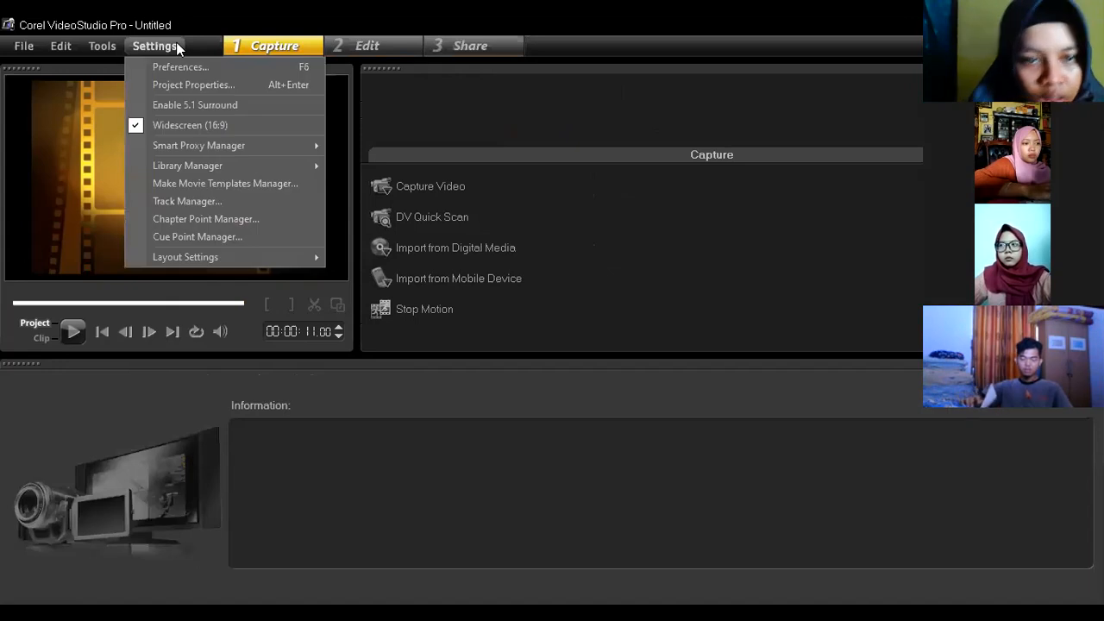
click(228, 129)
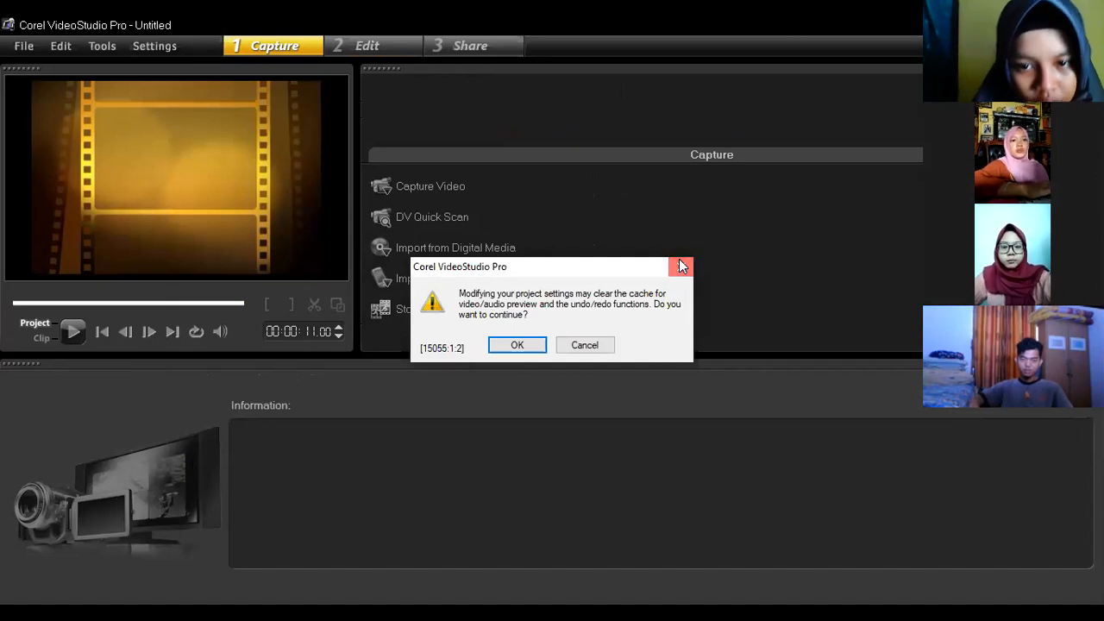
click(680, 266)
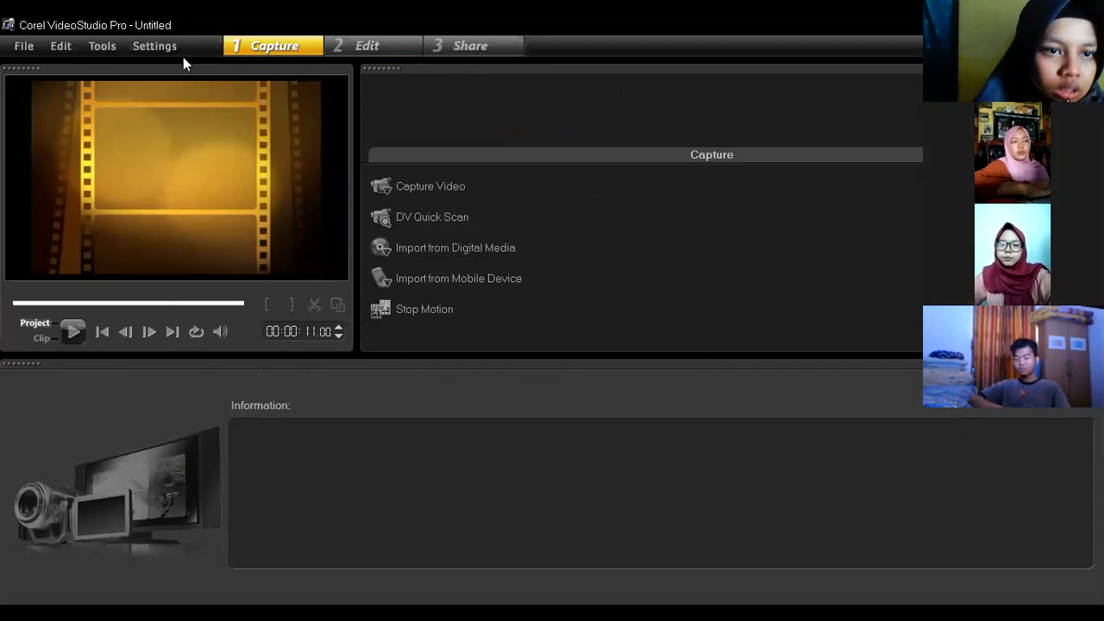
Open Painting Creator and preview the first sample animation, the 3-second face drawing
click(118, 50)
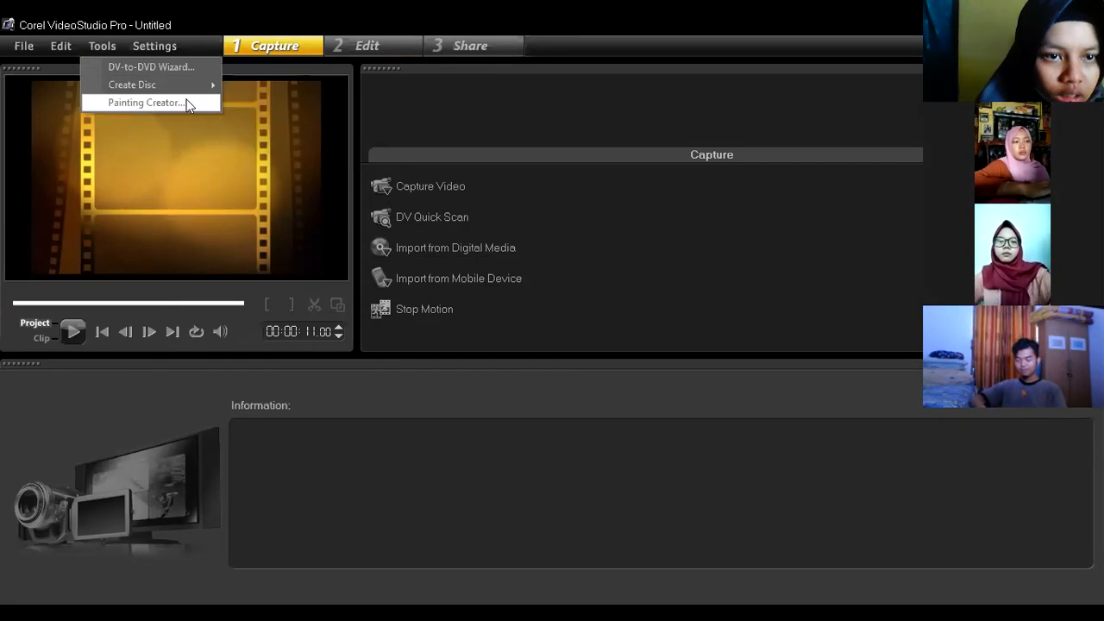
click(145, 103)
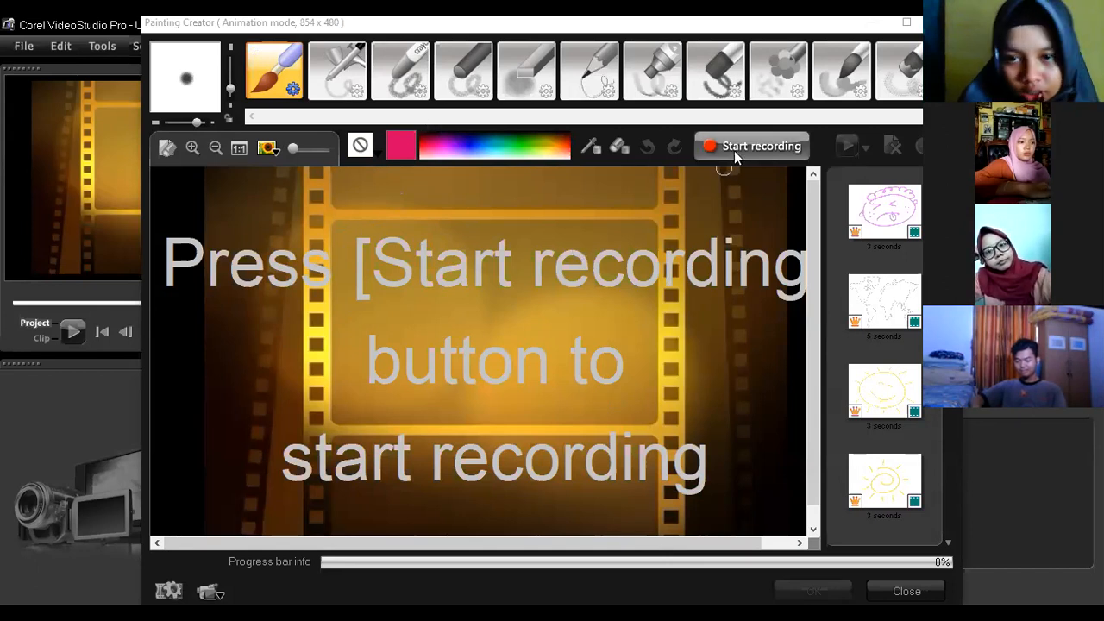
click(880, 226)
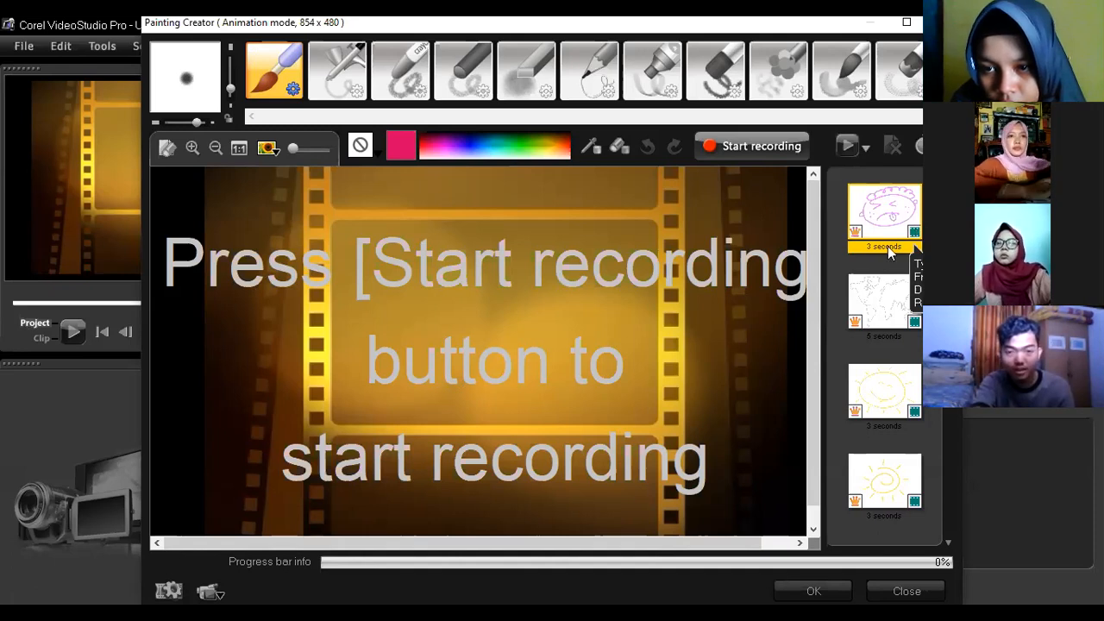
click(849, 147)
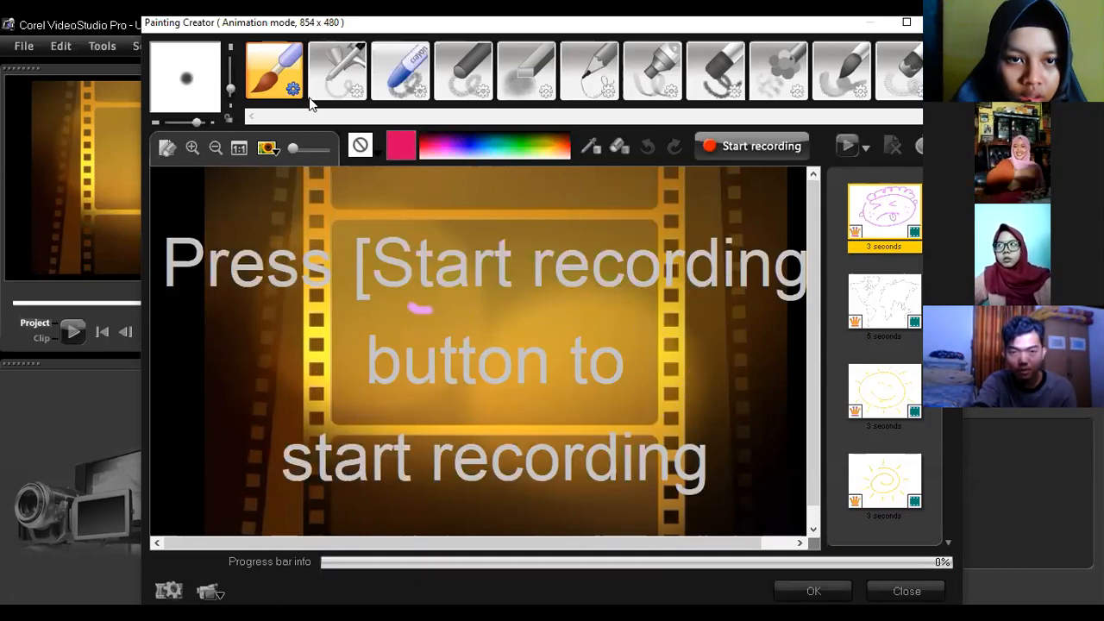
Try the crayon and the brush next to it in Painting Creator, and close it without recording
click(401, 70)
click(463, 70)
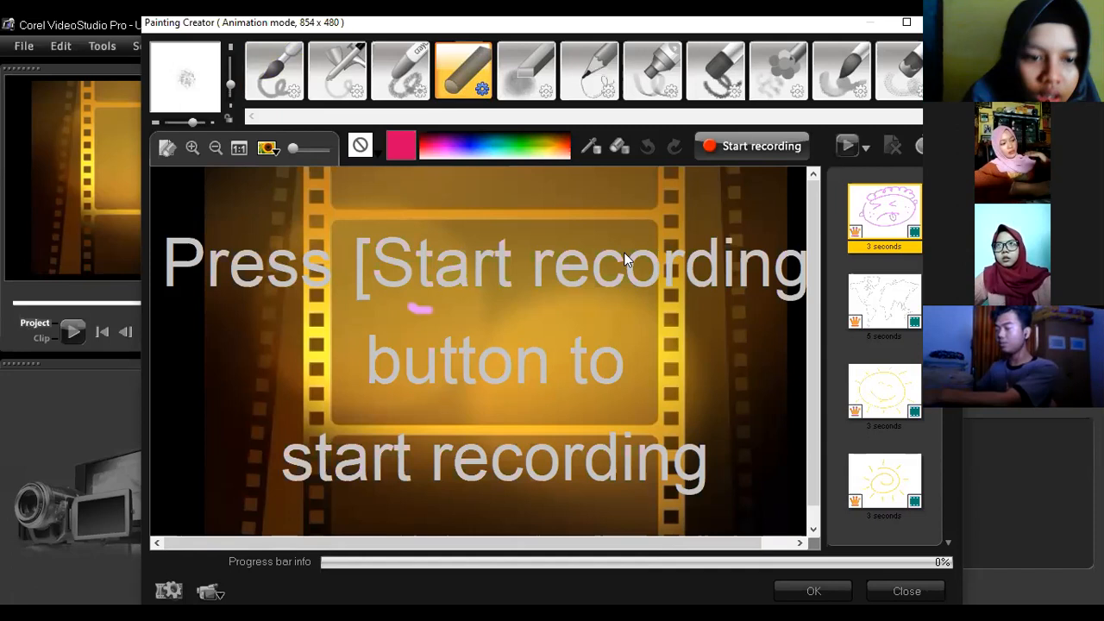
key(Escape)
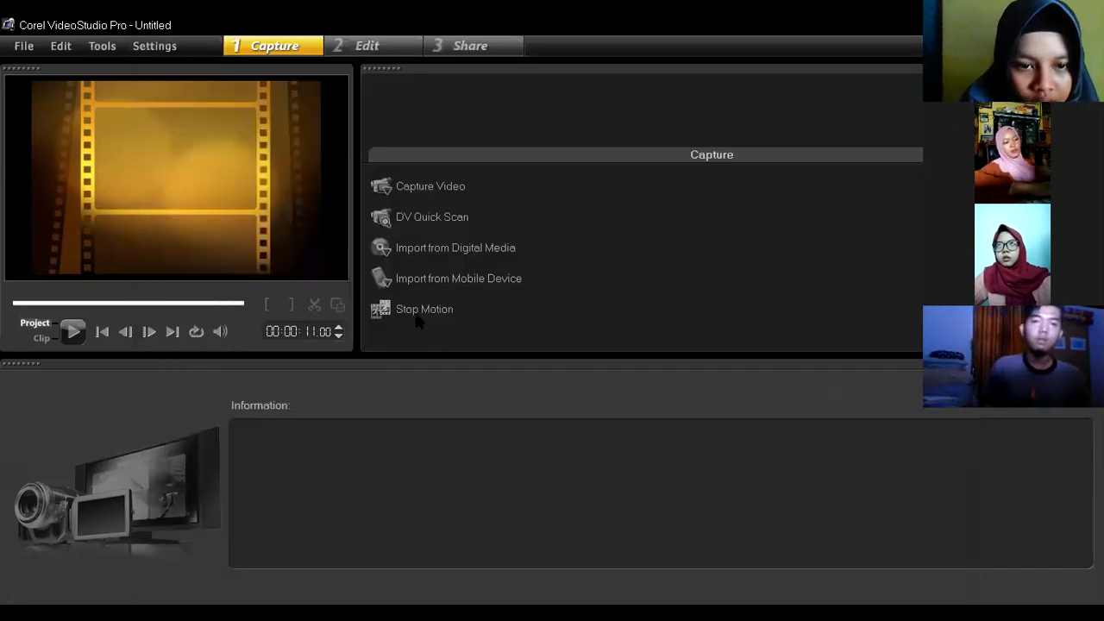